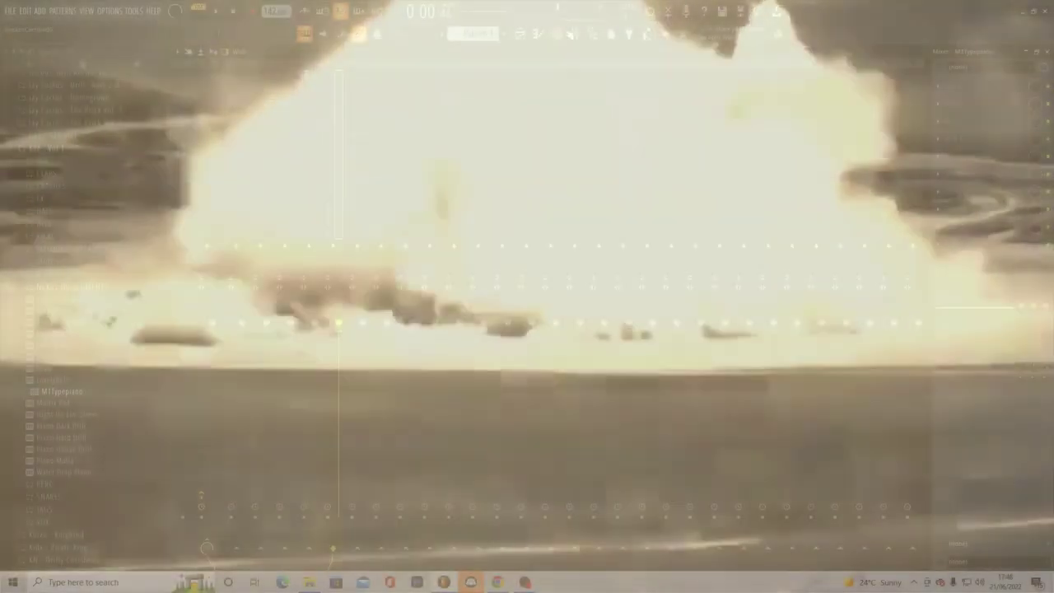
Load the HalfTime effect into slot 2 of the M1Typepiano mixer track
{"action": "left_click", "coordinate": [539, 35]}
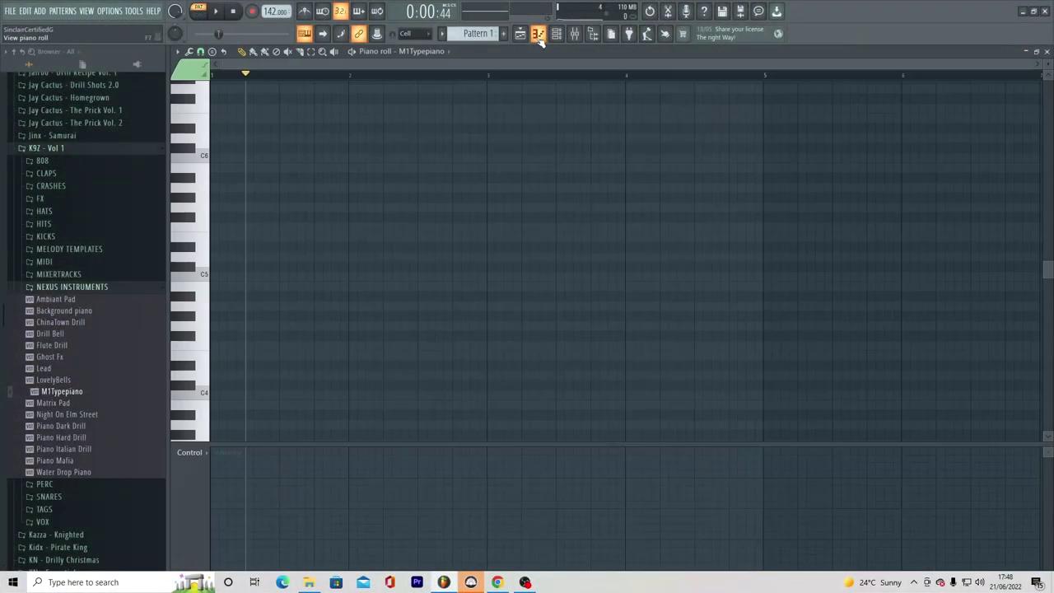
{"action": "left_click", "coordinate": [426, 55]}
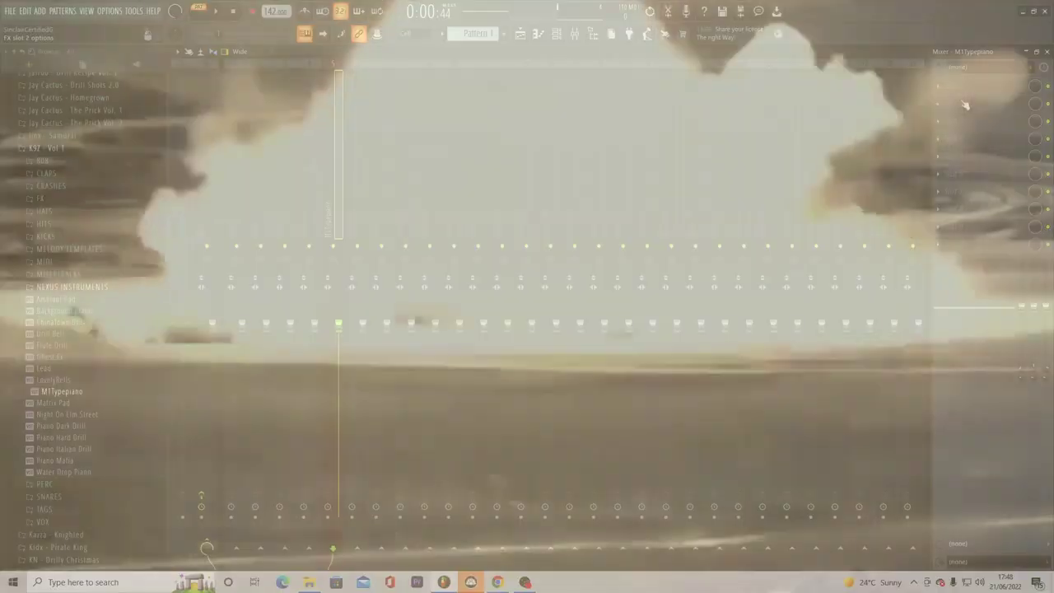
{"action": "left_click", "coordinate": [960, 103]}
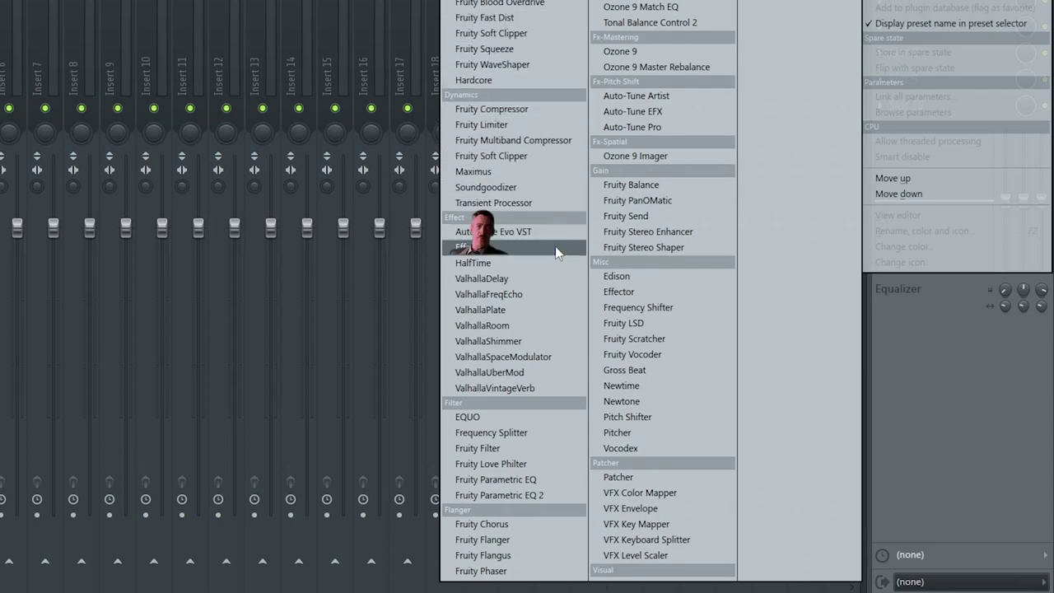
{"action": "left_click", "coordinate": [473, 263]}
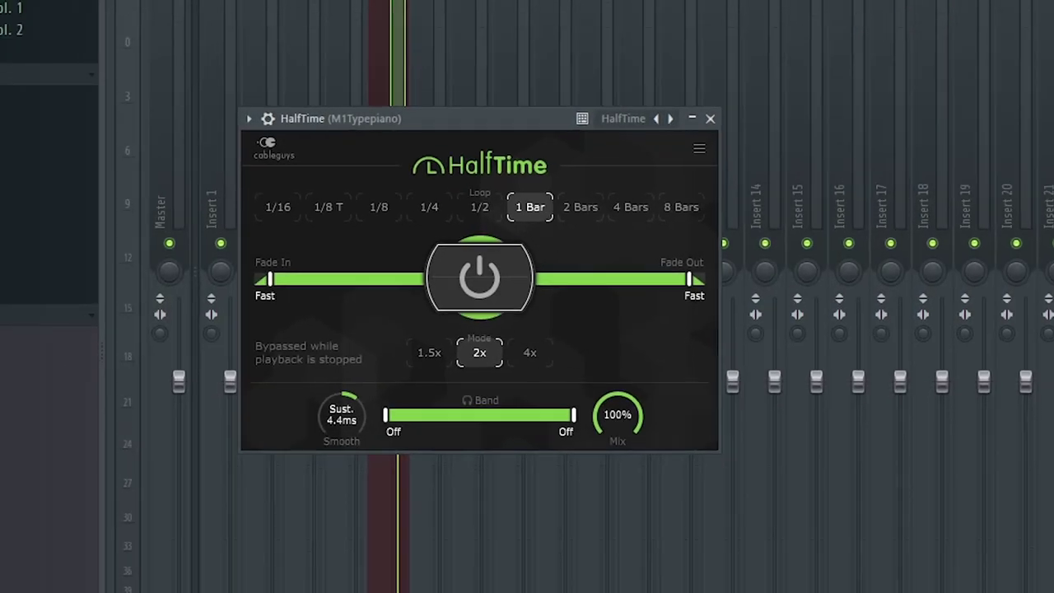
In the M1Typepiano piano roll, place paired C#5 and G#5 notes at the start of bars 1 and 2
{"action": "left_click", "coordinate": [559, 55]}
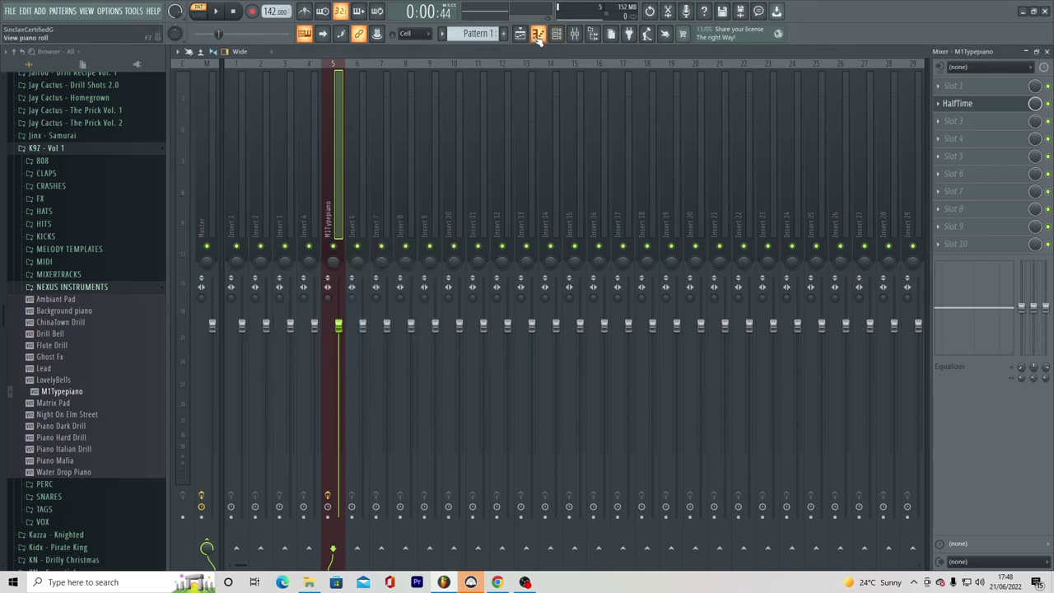
{"action": "left_click", "coordinate": [538, 34]}
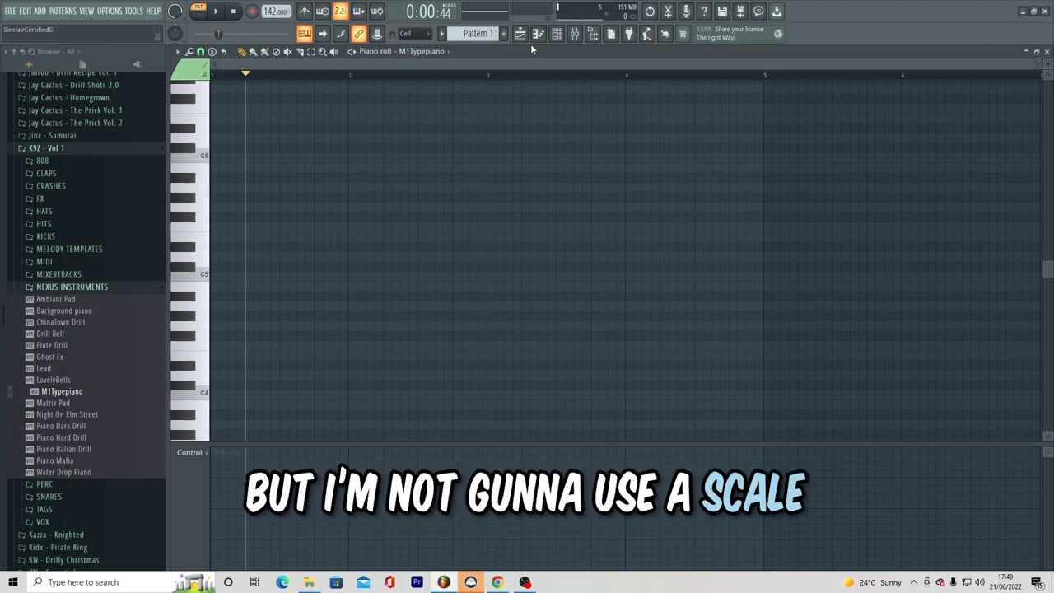
{"action": "left_click", "coordinate": [216, 216]}
{"action": "left_click_drag", "start_coordinate": [224, 216], "coordinate": [221, 271]}
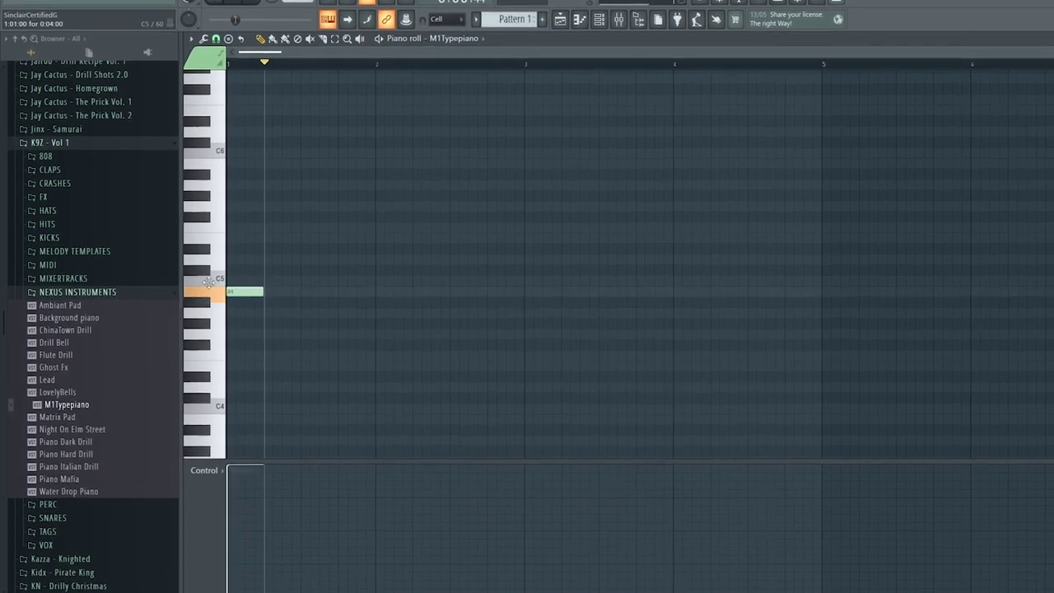
{"action": "left_click", "coordinate": [237, 196]}
{"action": "key", "text": "space"}
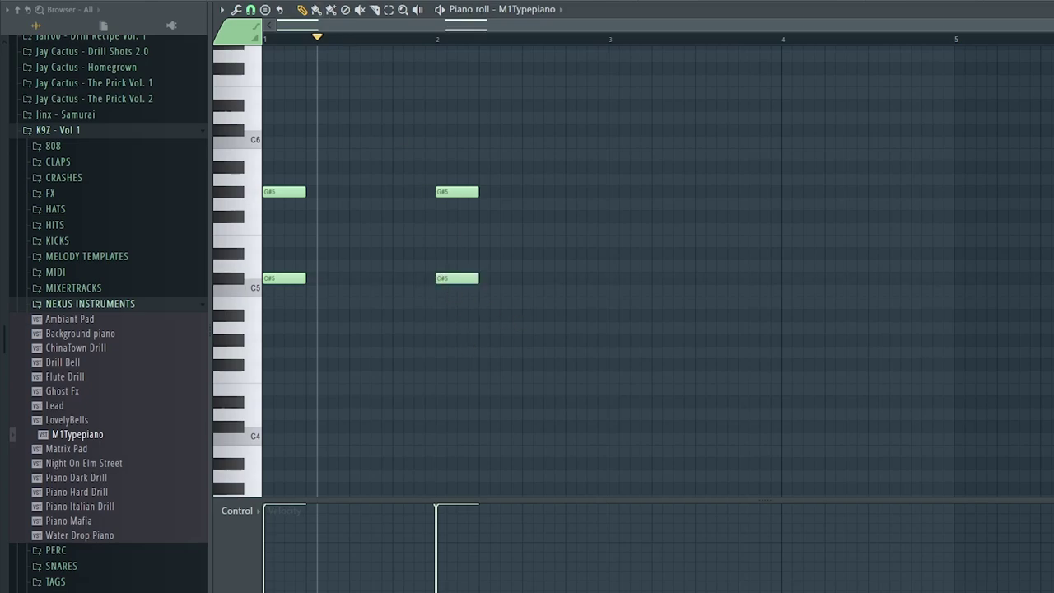
Add C#5 and A5 at the start of bar 3, and C#5 and G#5 at the start of bar 4
{"action": "left_click", "coordinate": [618, 179]}
{"action": "left_click", "coordinate": [618, 278]}
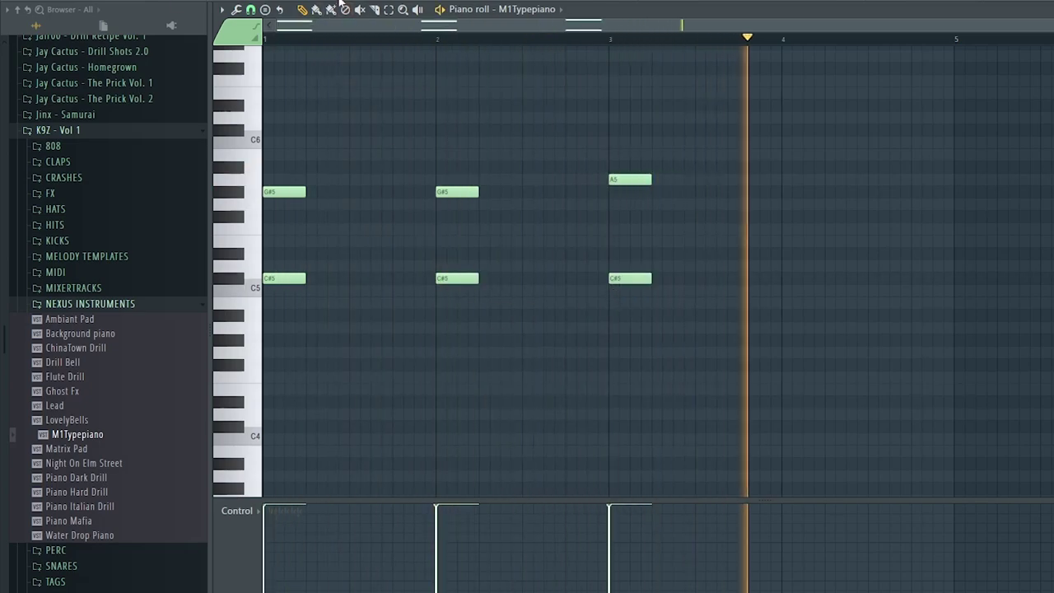
{"action": "left_click", "coordinate": [787, 191]}
{"action": "left_click", "coordinate": [786, 278]}
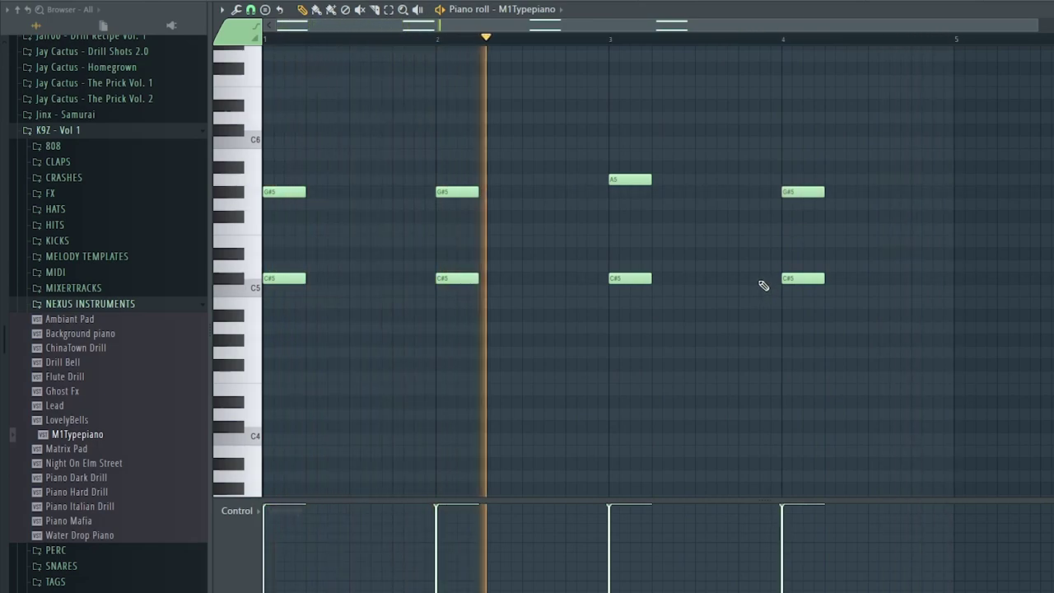
Double the chords an octave lower with C#4 and G#4 in bars 1, 2 and 4, and C#4 and A4 in bar 3
{"action": "left_click", "coordinate": [283, 426]}
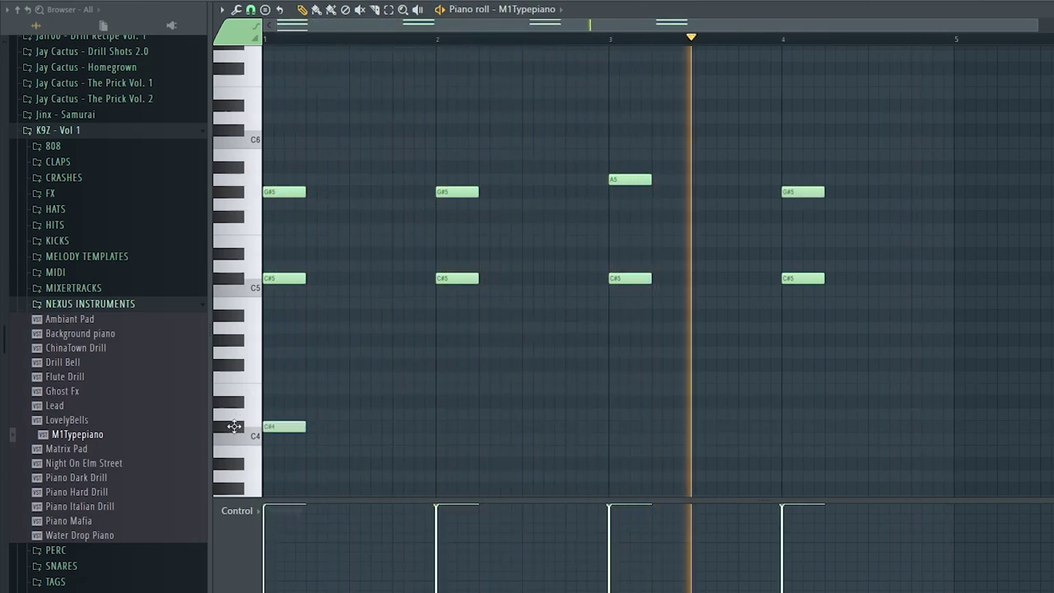
{"action": "left_click", "coordinate": [271, 340]}
{"action": "left_click", "coordinate": [441, 426]}
{"action": "left_click", "coordinate": [442, 339]}
{"action": "left_click", "coordinate": [611, 327]}
{"action": "left_click", "coordinate": [613, 426]}
{"action": "left_click", "coordinate": [784, 426]}
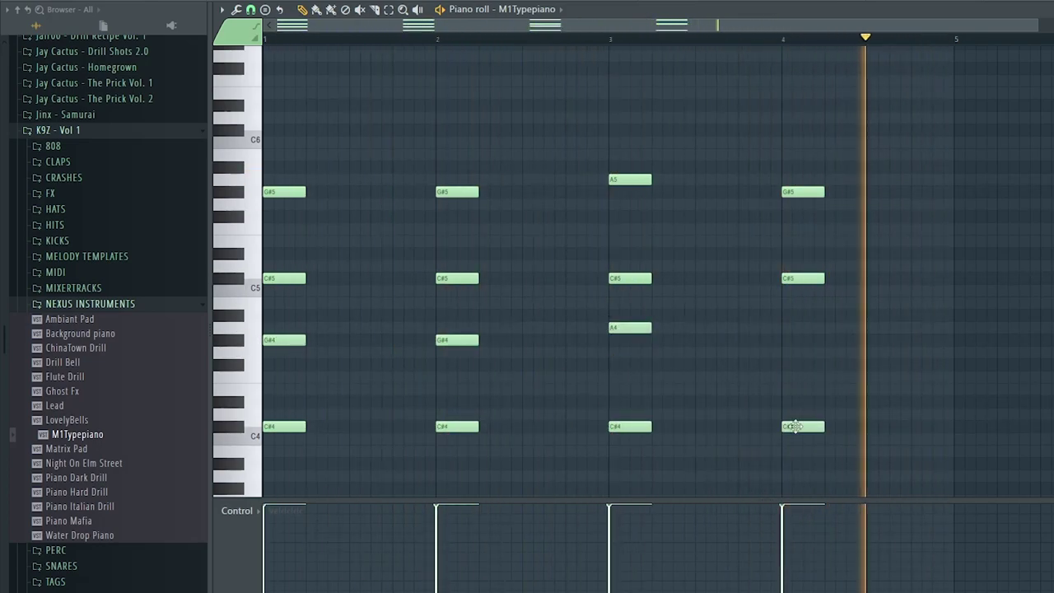
{"action": "left_click", "coordinate": [792, 328]}
{"action": "left_click_drag", "start_coordinate": [796, 330], "coordinate": [799, 339]}
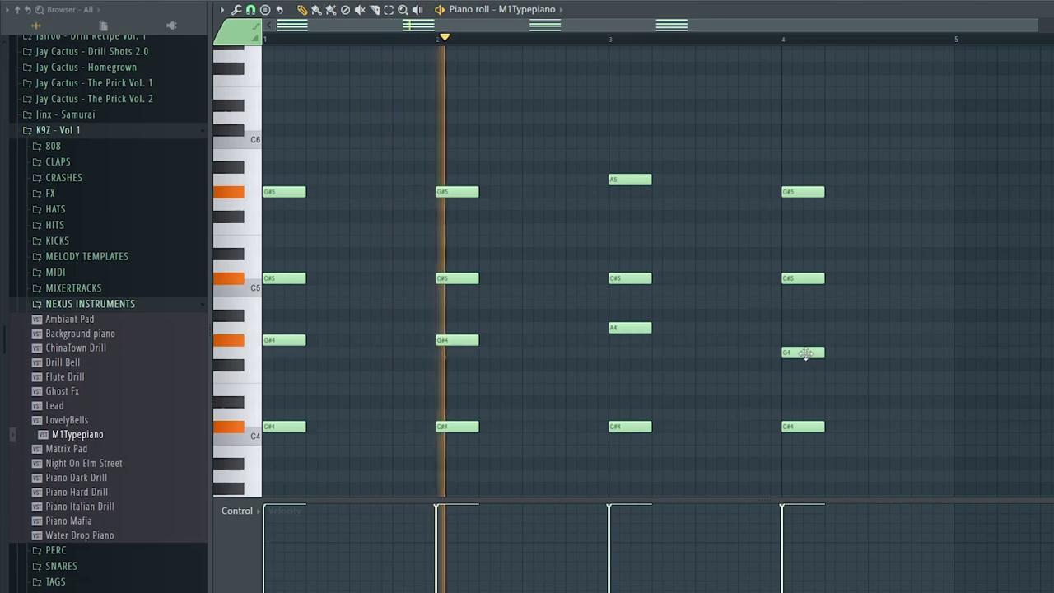
Select all the octave-4 notes across the four bars, reduce their velocity, then deselect them and check playback
{"action": "left_click", "coordinate": [389, 9]}
{"action": "left_click_drag", "start_coordinate": [852, 418], "coordinate": [256, 324]}
{"action": "left_click_drag", "start_coordinate": [814, 458], "coordinate": [261, 307]}
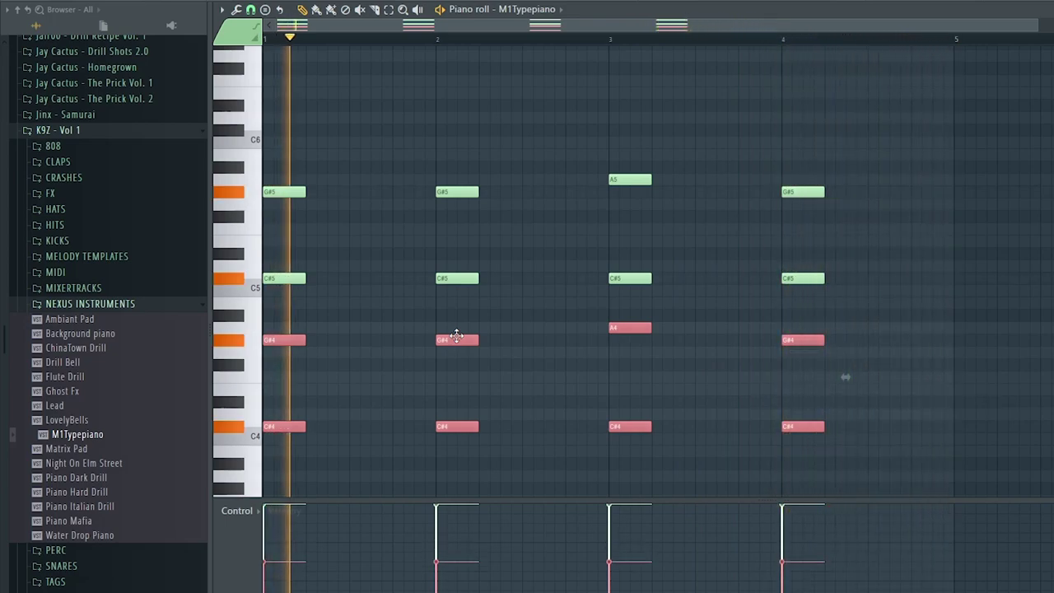
{"action": "left_click", "coordinate": [993, 198], "text": "ctrl"}
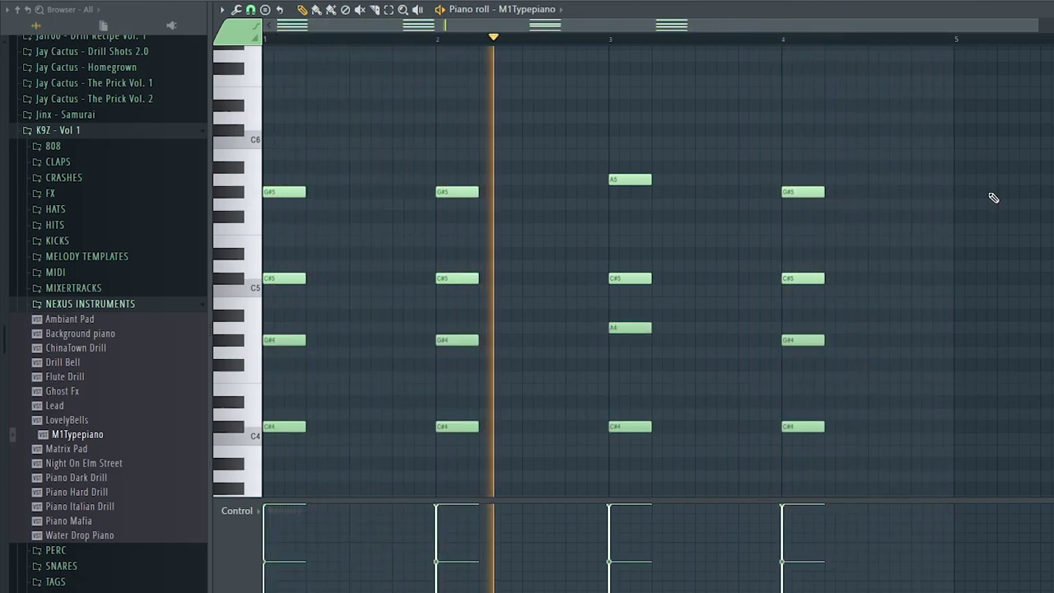
{"action": "key", "text": "space"}
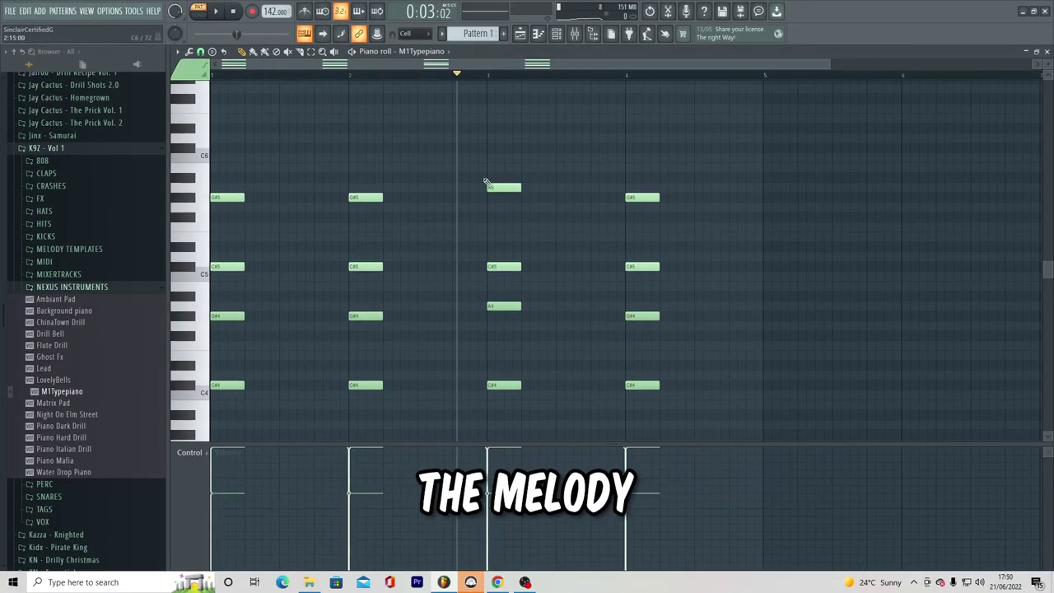
{"action": "key", "text": "space"}
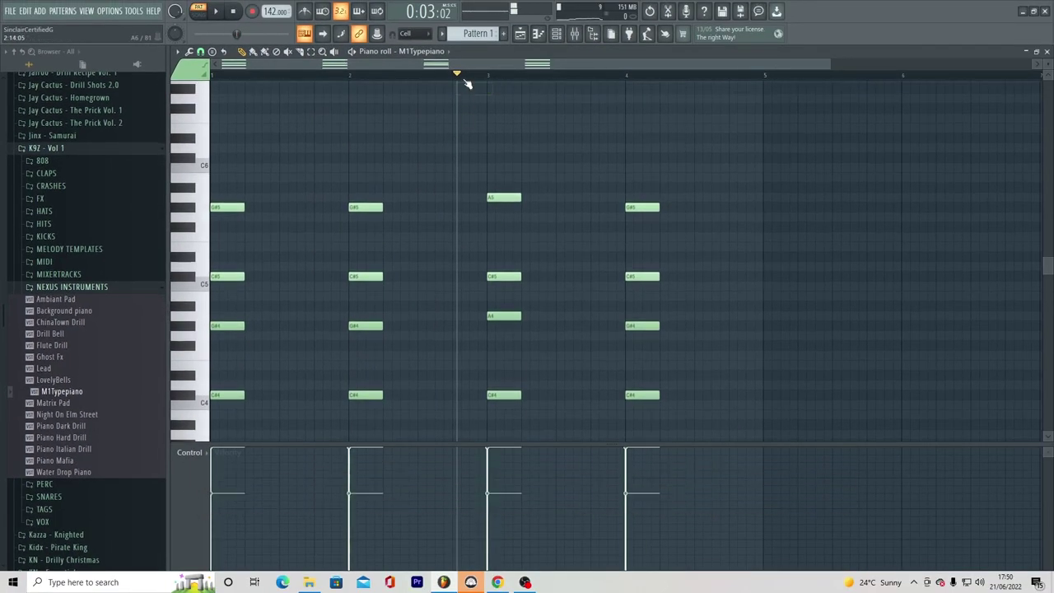
Place staggered E6, D#6 and C#6 melody notes above the bar 1 chord, spacing them evenly, and replay the pattern
{"action": "scroll", "coordinate": [322, 279], "scroll_direction": "up", "scroll_amount": 4}
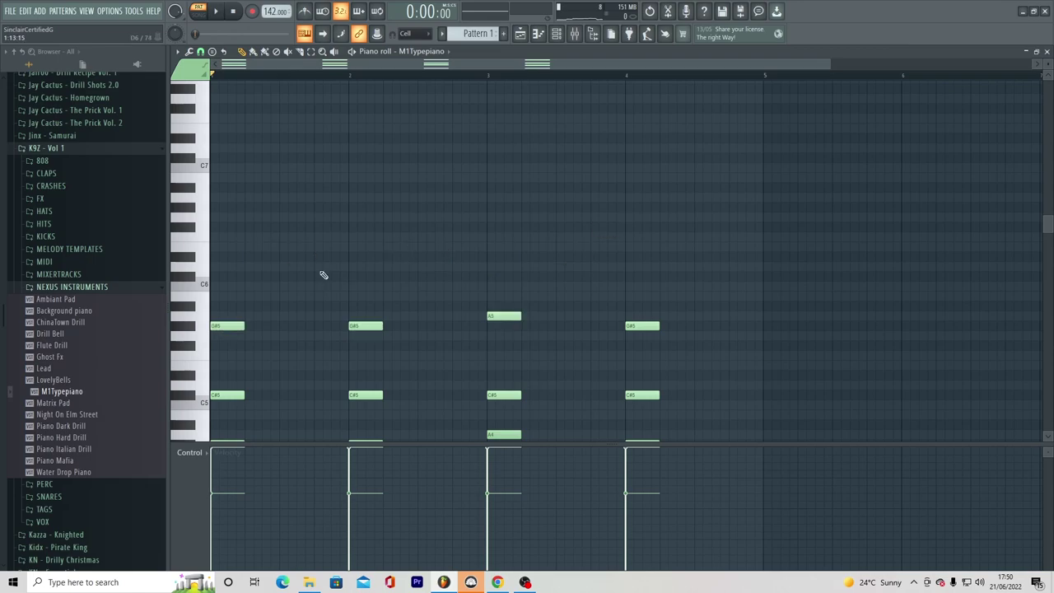
{"action": "left_click", "coordinate": [217, 12]}
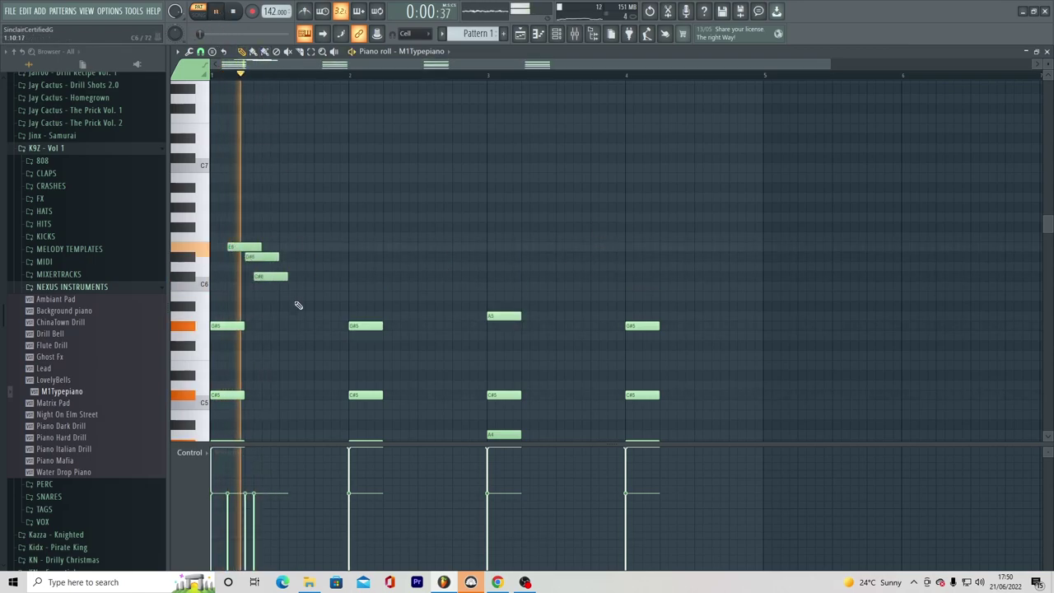
{"action": "left_click_drag", "start_coordinate": [277, 277], "coordinate": [285, 279]}
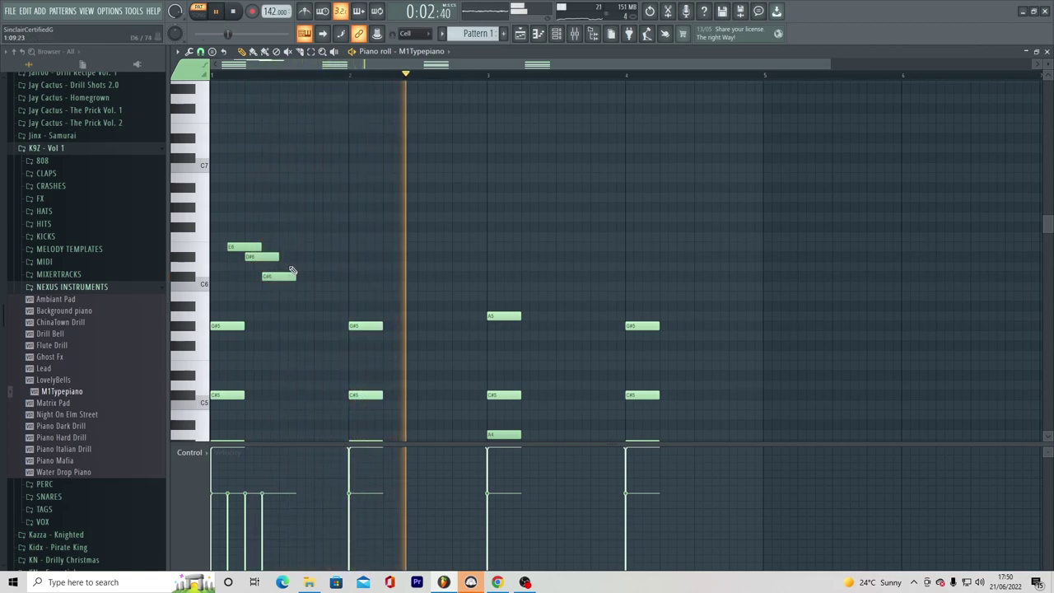
{"action": "left_click", "coordinate": [213, 75]}
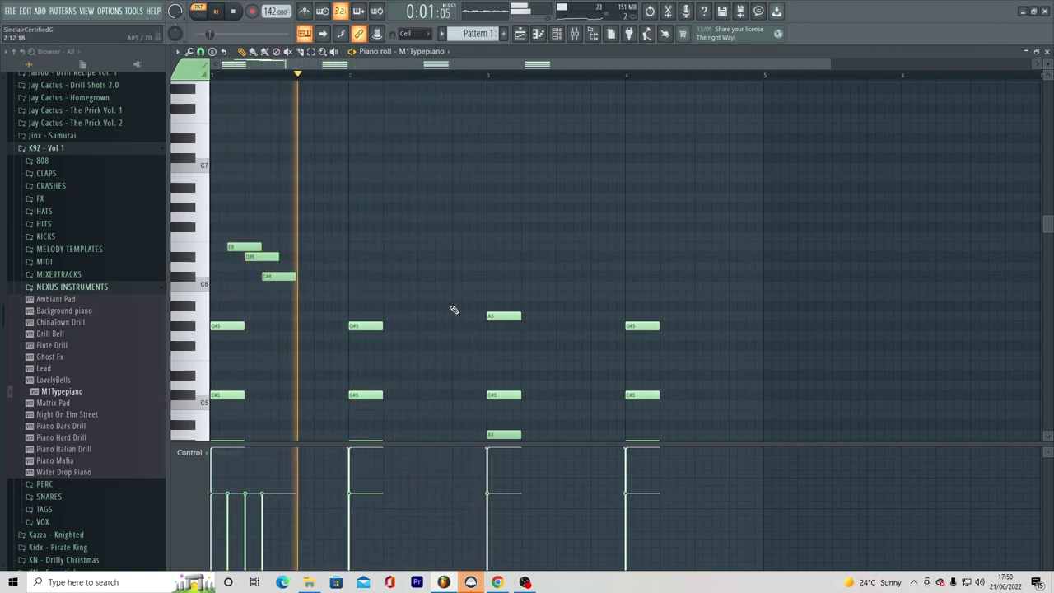
Duplicate the three bar 1 melody notes and move the copy to the matching position in bar 2
{"action": "left_click", "coordinate": [311, 52]}
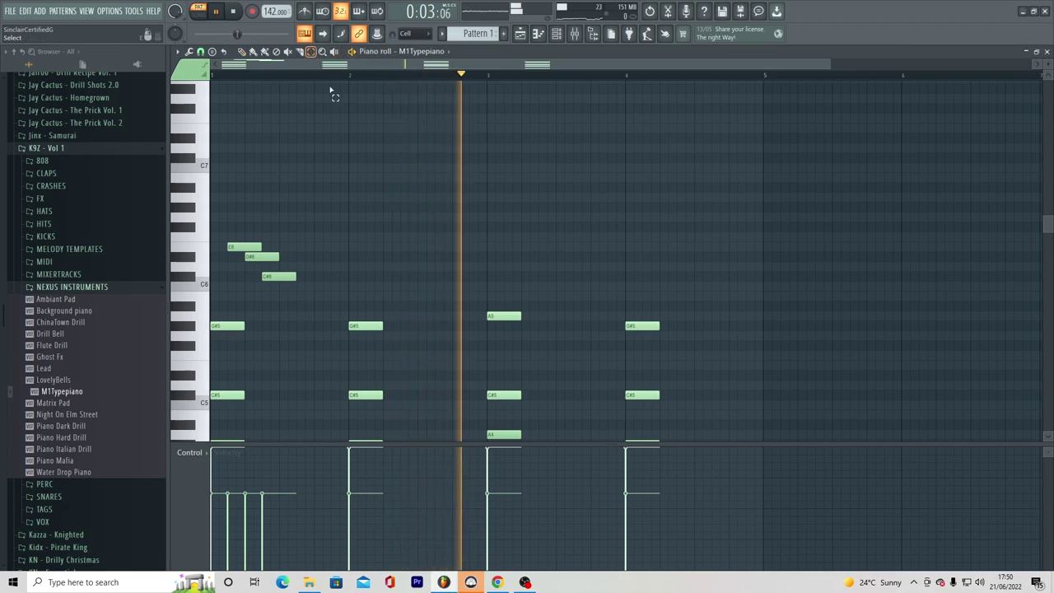
{"action": "left_click_drag", "start_coordinate": [341, 290], "coordinate": [196, 191]}
{"action": "key", "text": "ctrl+b"}
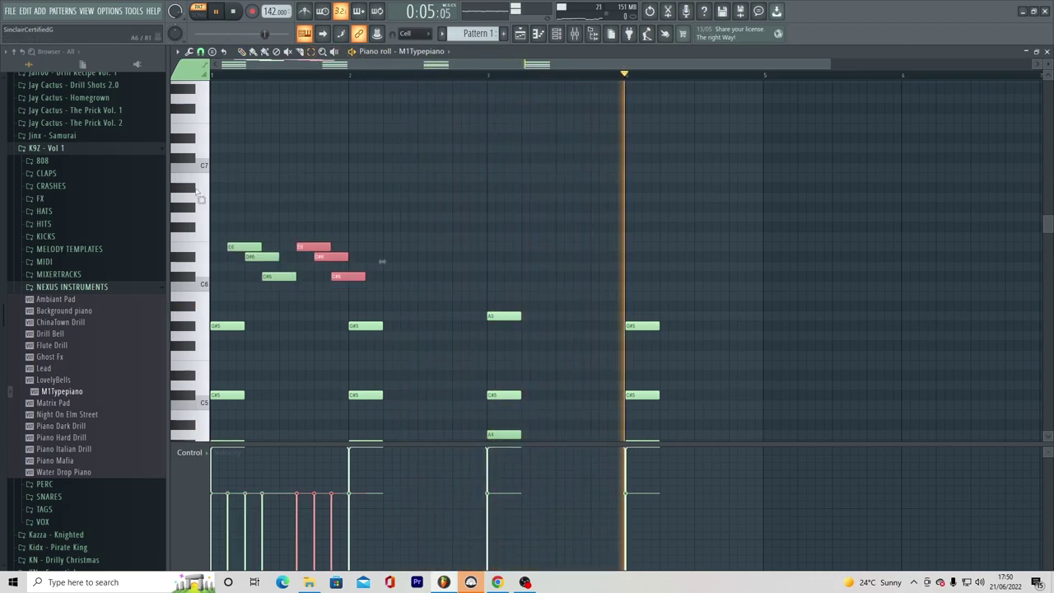
{"action": "left_click_drag", "start_coordinate": [324, 247], "coordinate": [393, 249]}
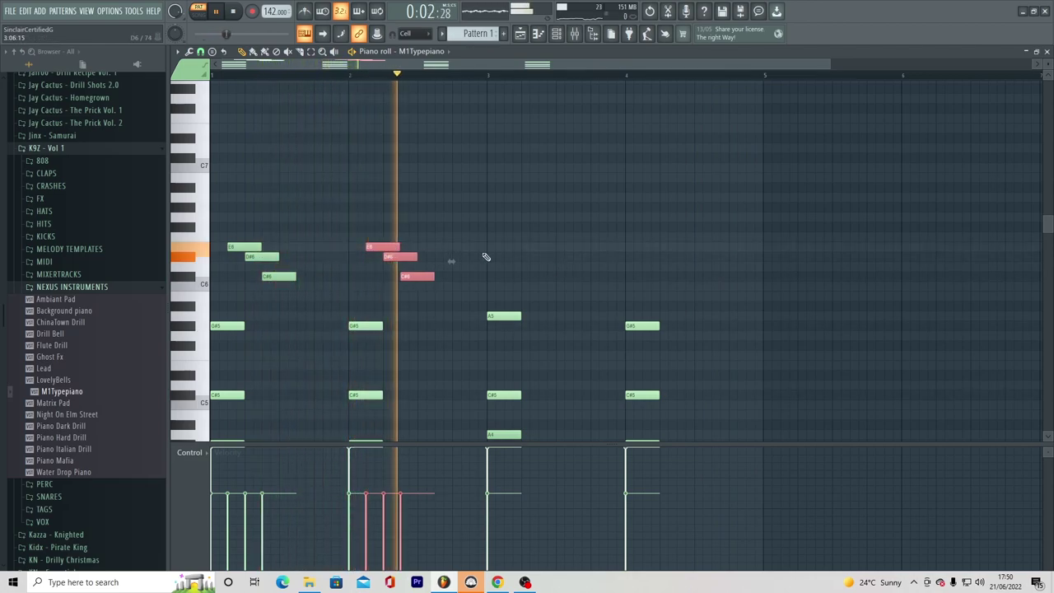
Raise the velocity of the melody notes in bars 1 and 2 to the maximum and play the pattern
{"action": "key", "text": "space"}
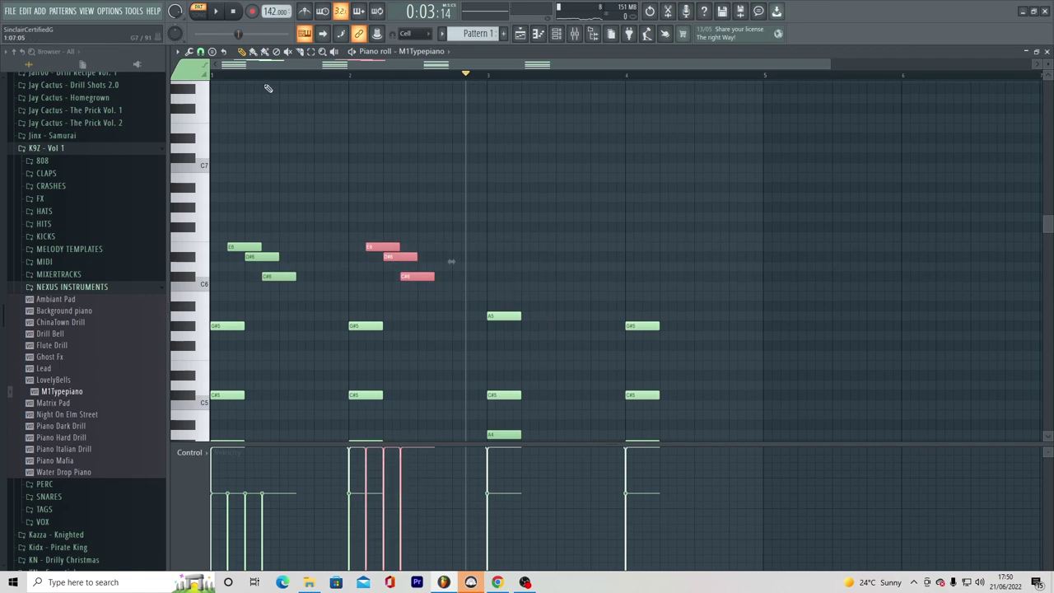
{"action": "left_click_drag", "start_coordinate": [217, 196], "coordinate": [290, 306]}
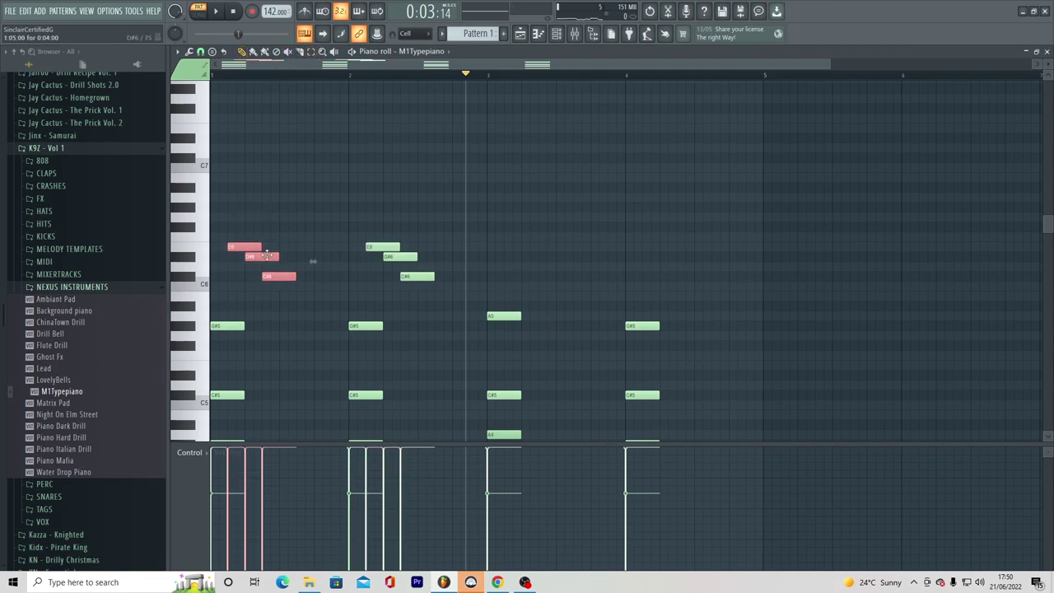
{"action": "left_click", "coordinate": [219, 13]}
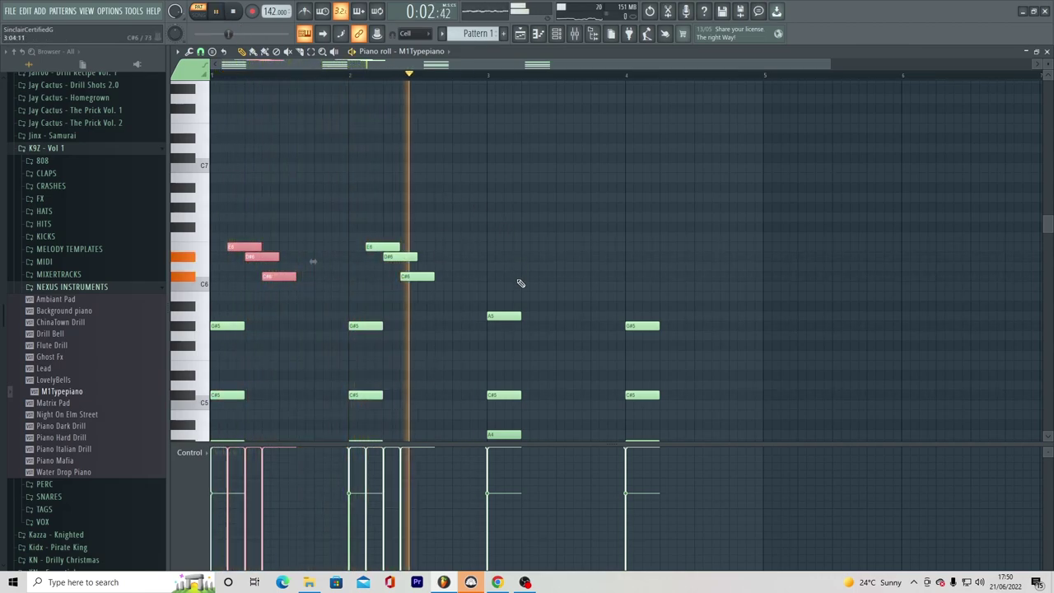
Add E6, D#6 and F#6 melody notes in bar 3 and play back the pattern
{"action": "key", "text": "space"}
{"action": "left_click", "coordinate": [506, 248]}
{"action": "left_click", "coordinate": [523, 256]}
{"action": "left_click", "coordinate": [558, 276]}
{"action": "left_click_drag", "start_coordinate": [558, 276], "coordinate": [592, 228]}
{"action": "key", "text": "space"}
{"action": "key", "text": "space"}
{"action": "key", "text": "space"}
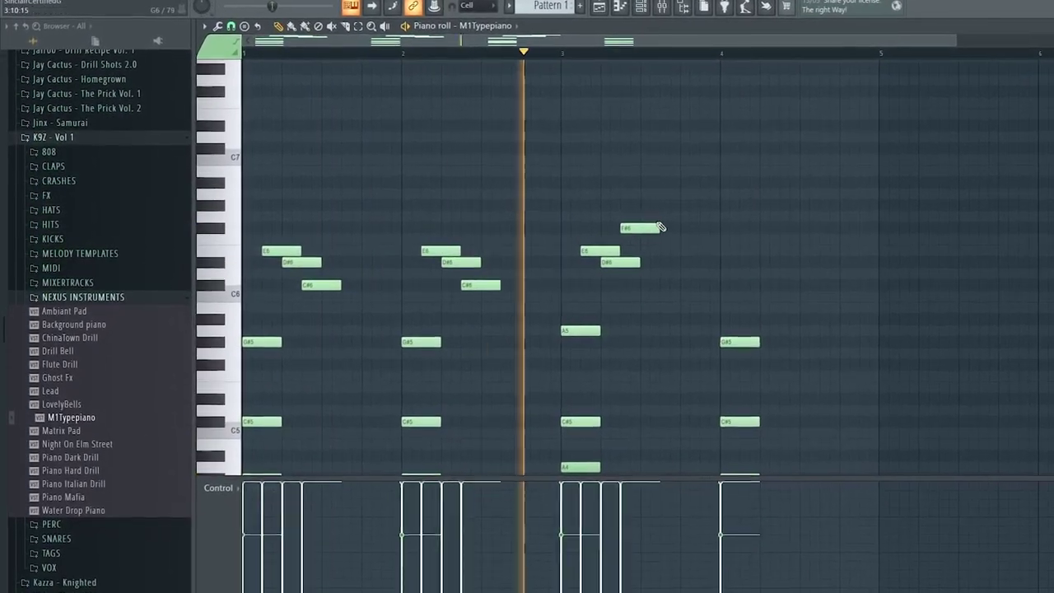
Add shortened D#6, D#6 and E6 melody notes in bar 4 and play back the pattern
{"action": "key", "text": "space"}
{"action": "left_click", "coordinate": [735, 262]}
{"action": "left_click", "coordinate": [752, 271]}
{"action": "mouse_move", "coordinate": [799, 267]}
{"action": "left_mouse_down"}
{"action": "mouse_move", "coordinate": [798, 250]}
{"action": "mouse_move", "coordinate": [794, 271]}
{"action": "left_mouse_up"}
{"action": "right_click", "coordinate": [801, 251]}
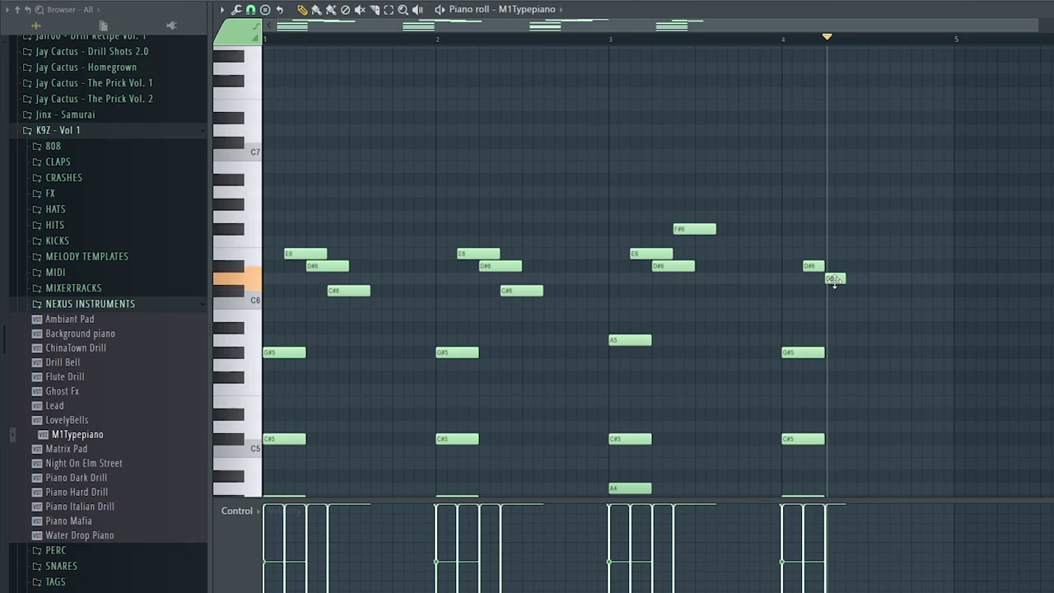
{"action": "key", "text": "space"}
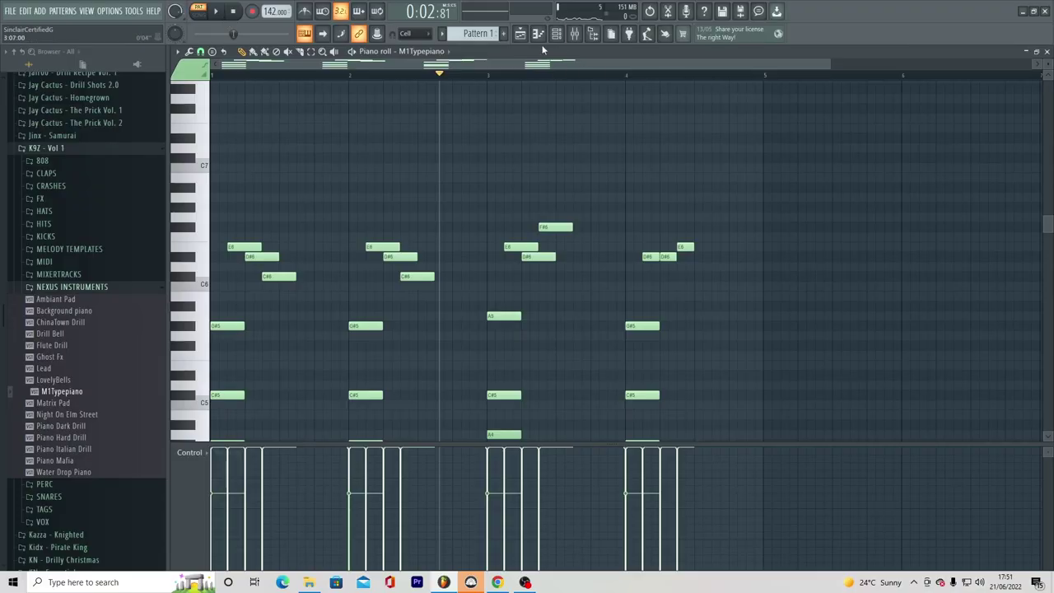
Delete the Fruity Limiter from the Master track in the mixer
{"action": "left_click", "coordinate": [574, 33]}
{"action": "left_click", "coordinate": [203, 214]}
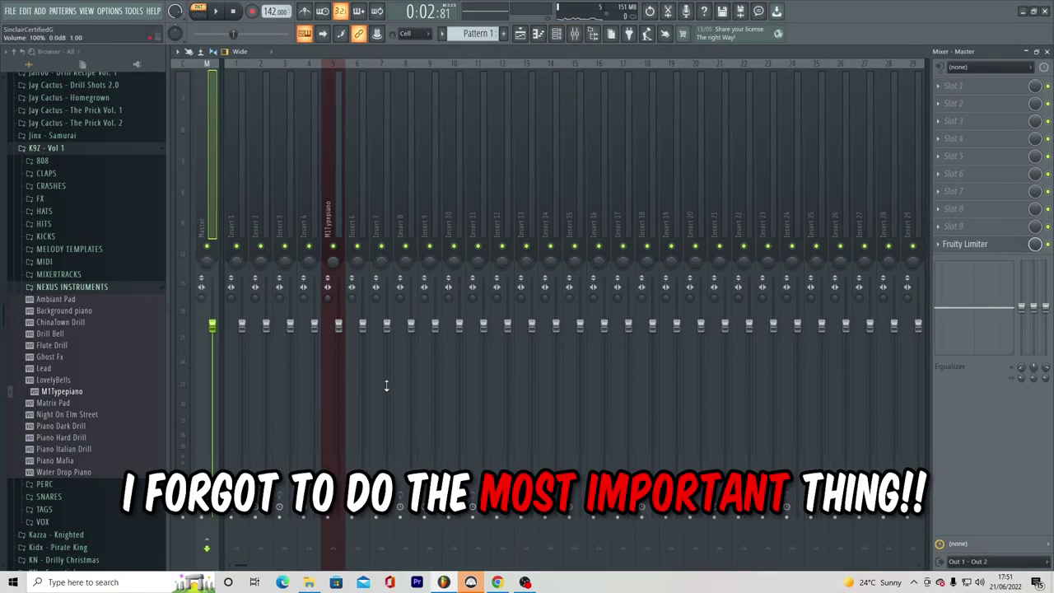
{"action": "scroll", "coordinate": [71, 273], "scroll_direction": "up", "scroll_amount": 10}
{"action": "left_click", "coordinate": [943, 245]}
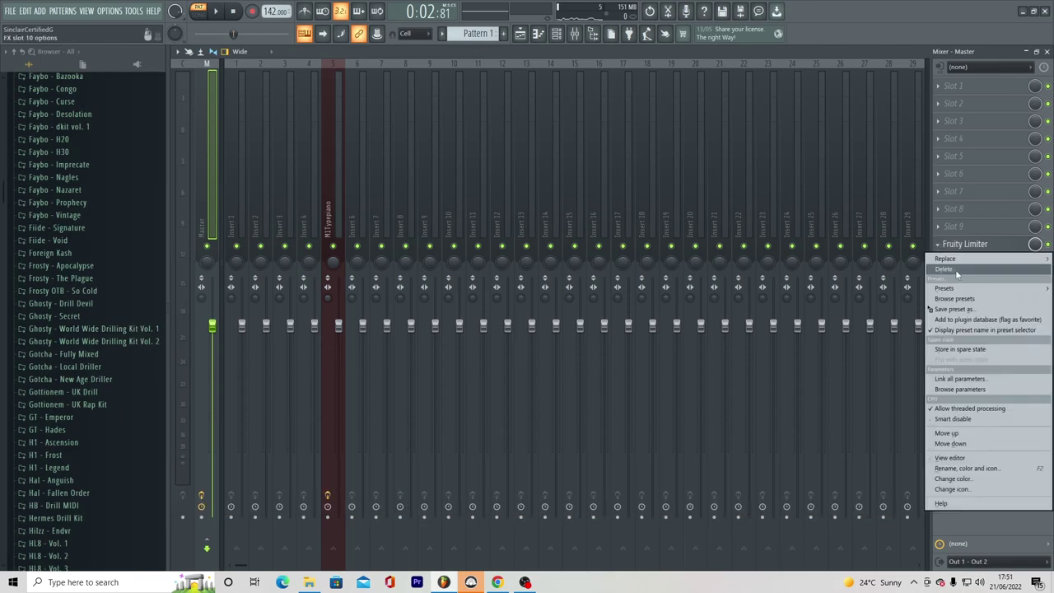
{"action": "left_click", "coordinate": [944, 270]}
{"action": "left_click", "coordinate": [559, 326]}
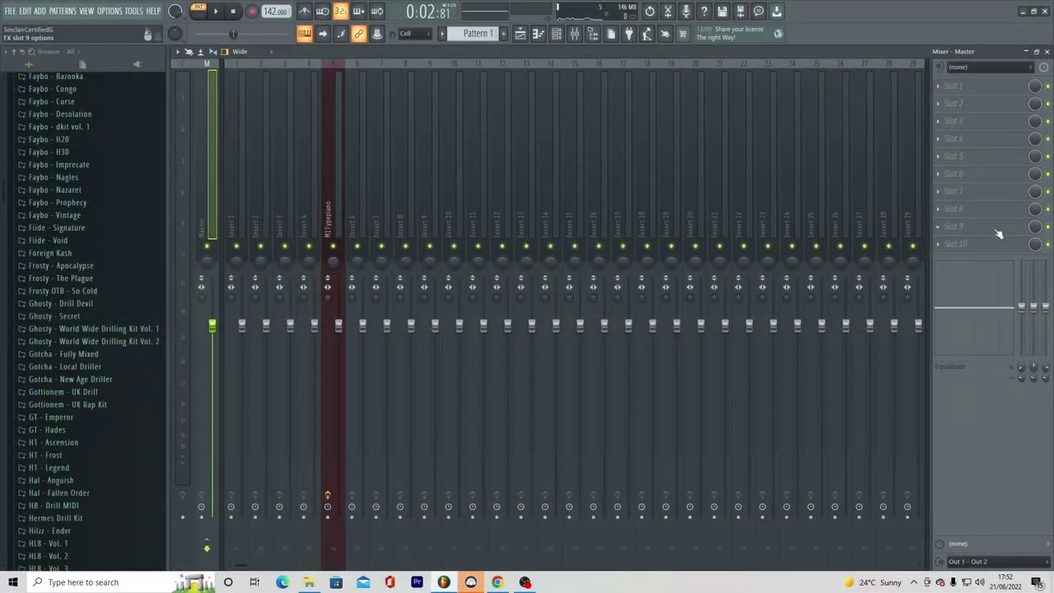
Load the SIN-MASTER CHANNEL MIX V2 preset from the Sins Drumkit Stash mixer presets onto the Master track
{"action": "left_click", "coordinate": [943, 227]}
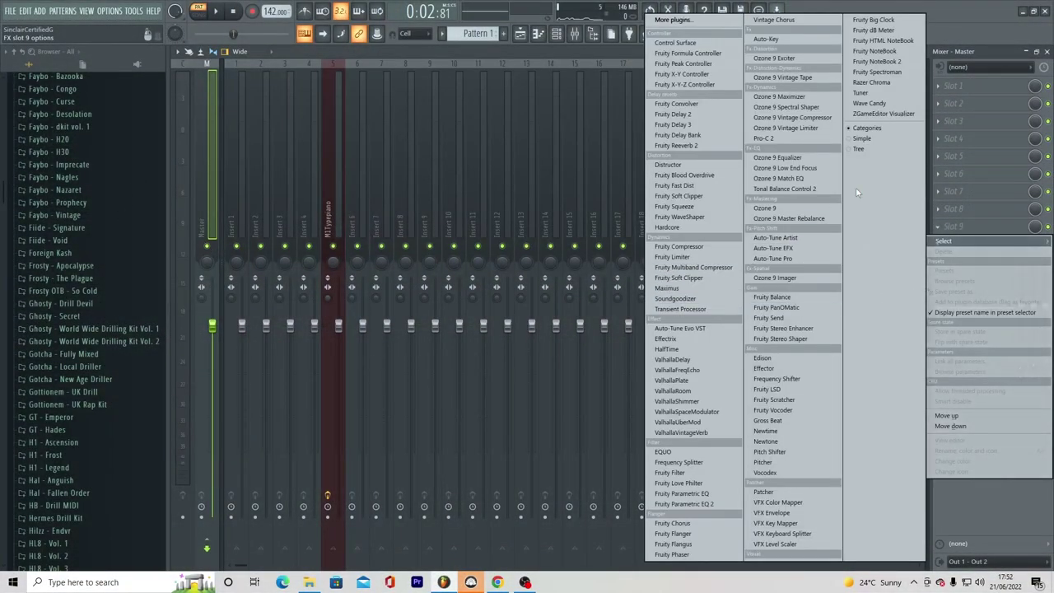
{"action": "left_click", "coordinate": [568, 53]}
{"action": "scroll", "coordinate": [71, 337], "scroll_direction": "up", "scroll_amount": 10}
{"action": "left_click", "coordinate": [78, 160]}
{"action": "scroll", "coordinate": [124, 247], "scroll_direction": "down", "scroll_amount": 3}
{"action": "left_click", "coordinate": [129, 251]}
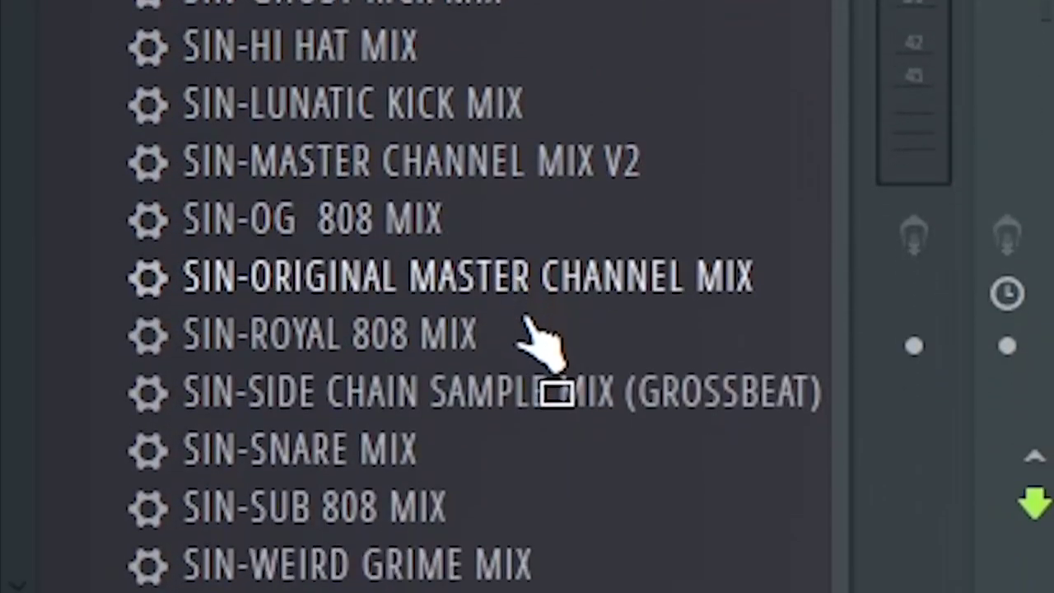
{"action": "left_click_drag", "start_coordinate": [558, 460], "coordinate": [210, 165]}
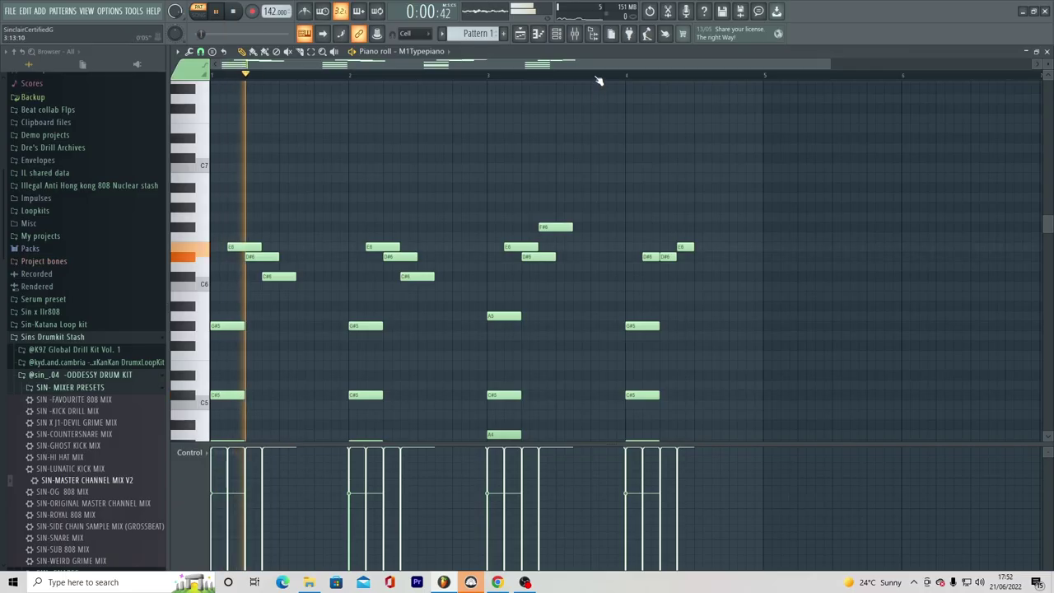
Add Fruity Parametric EQ 2 to the M1Typepiano track and pull band 1 down to cut the lows up to about 200 Hz
{"action": "left_click", "coordinate": [575, 34]}
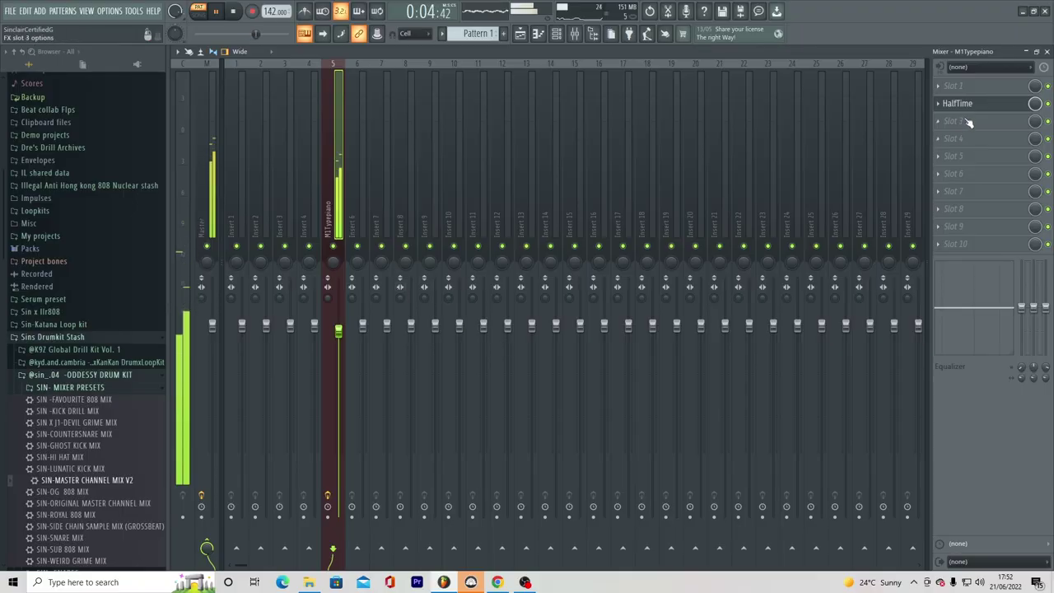
{"action": "left_click", "coordinate": [968, 122]}
{"action": "left_click", "coordinate": [686, 503]}
{"action": "right_click", "coordinate": [310, 269]}
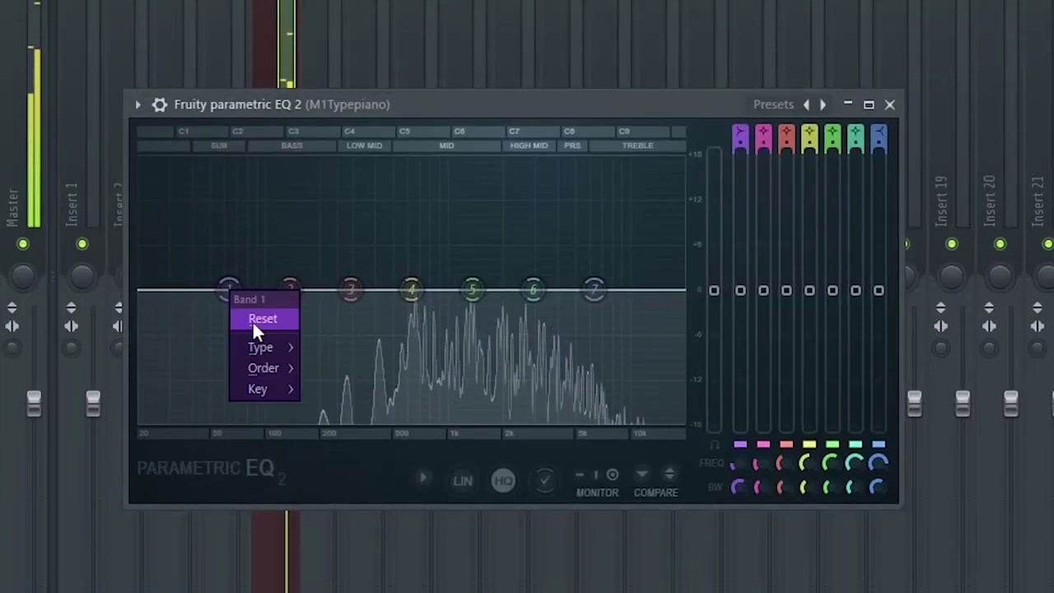
{"action": "mouse_move", "coordinate": [271, 364]}
{"action": "left_click", "coordinate": [307, 359]}
{"action": "left_click_drag", "start_coordinate": [229, 289], "coordinate": [325, 420]}
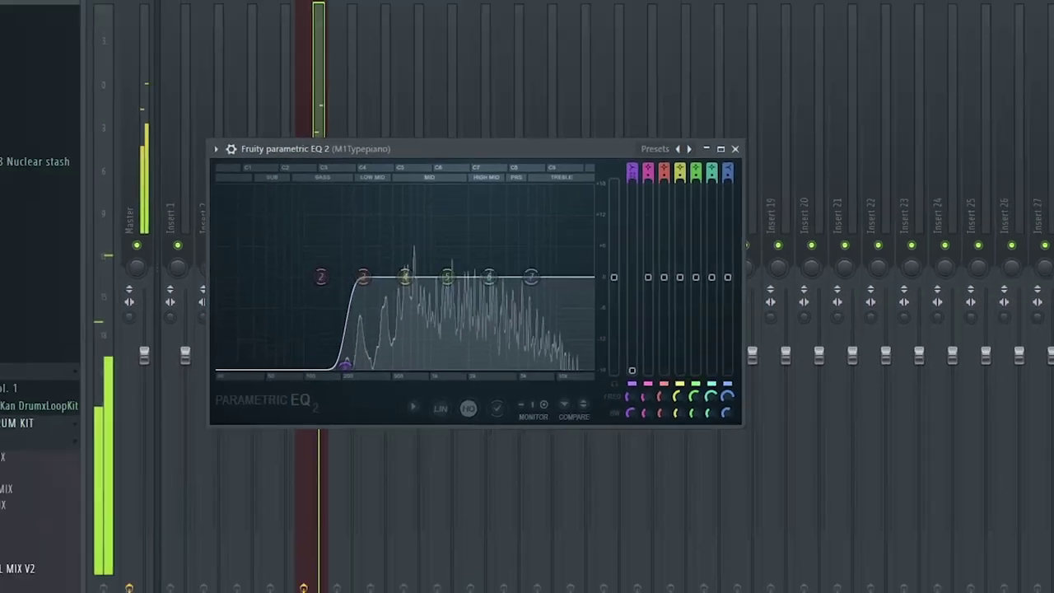
{"action": "left_click", "coordinate": [540, 35]}
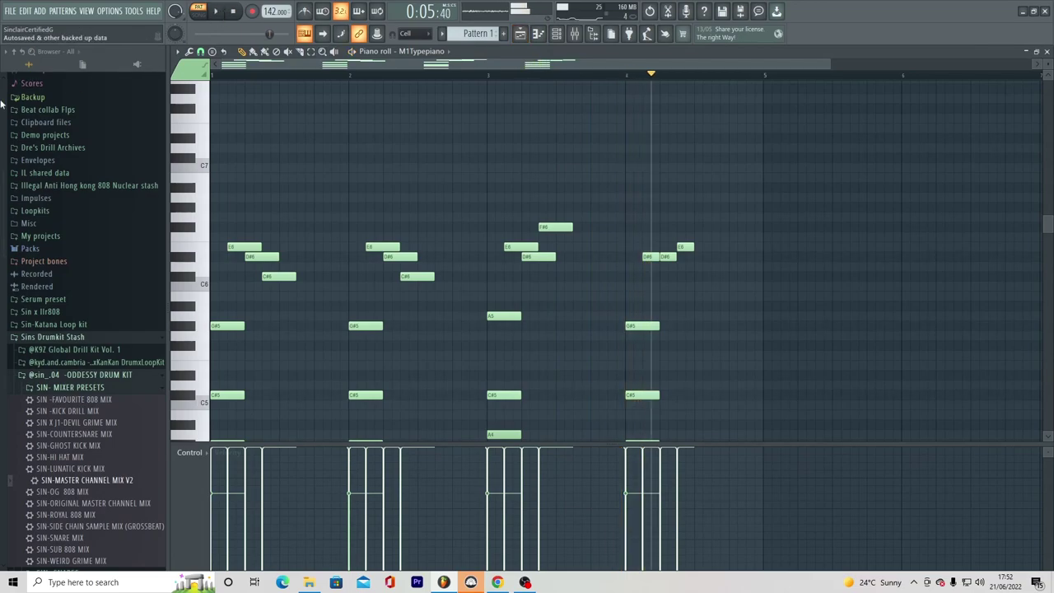
{"action": "left_click", "coordinate": [62, 11]}
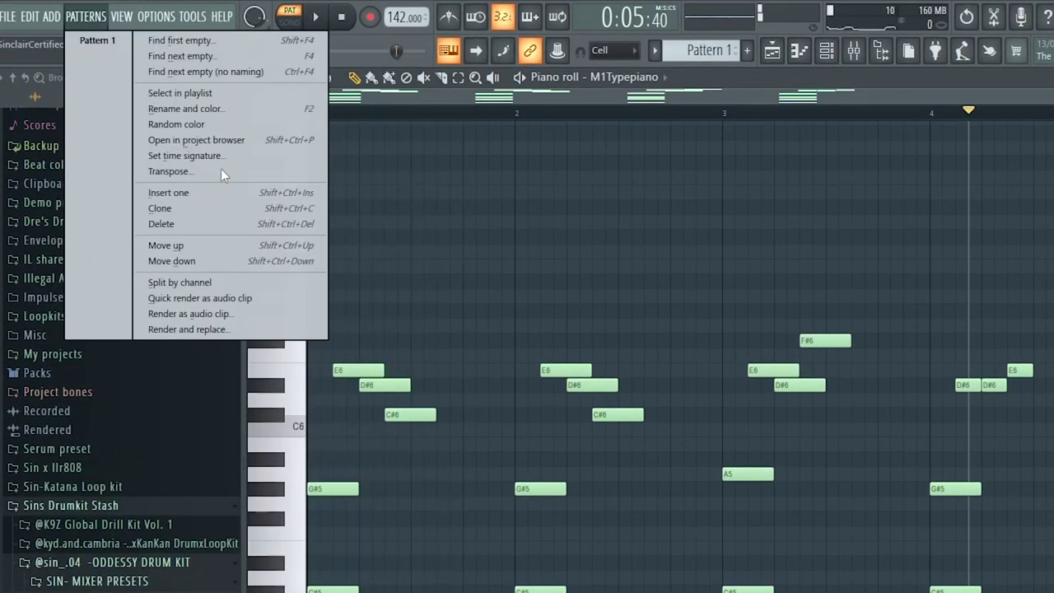
{"action": "mouse_move", "coordinate": [40, 12]}
{"action": "left_click", "coordinate": [223, 254]}
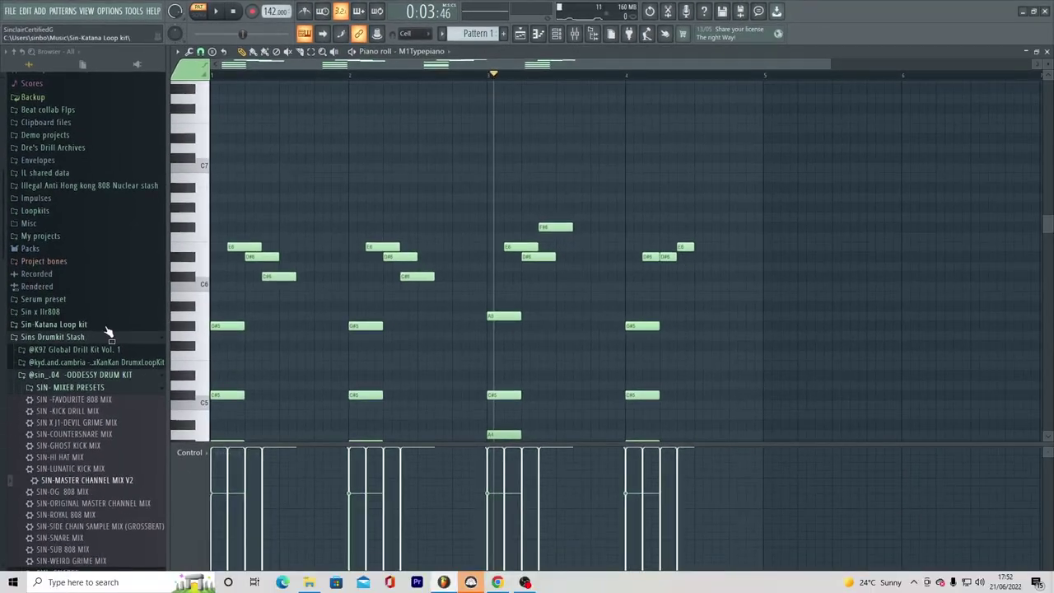
Open the NEXUS INSTRUMENTS folder of the K9Z - Vol 1 kit inside Dre's Drill Archives
{"action": "left_click", "coordinate": [106, 337]}
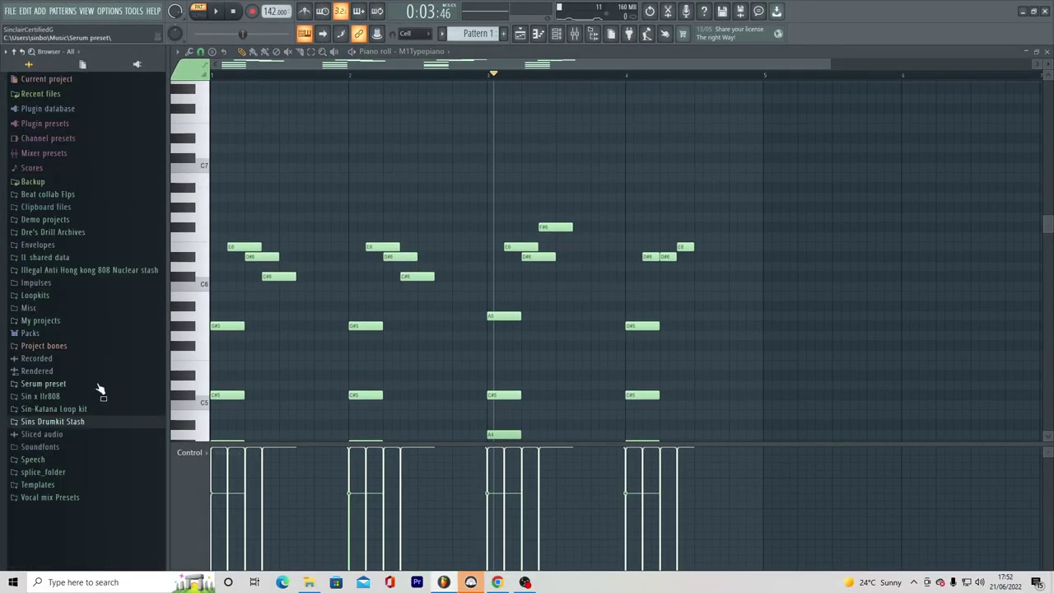
{"action": "left_click", "coordinate": [93, 232]}
{"action": "scroll", "coordinate": [97, 370], "scroll_direction": "down", "scroll_amount": 15}
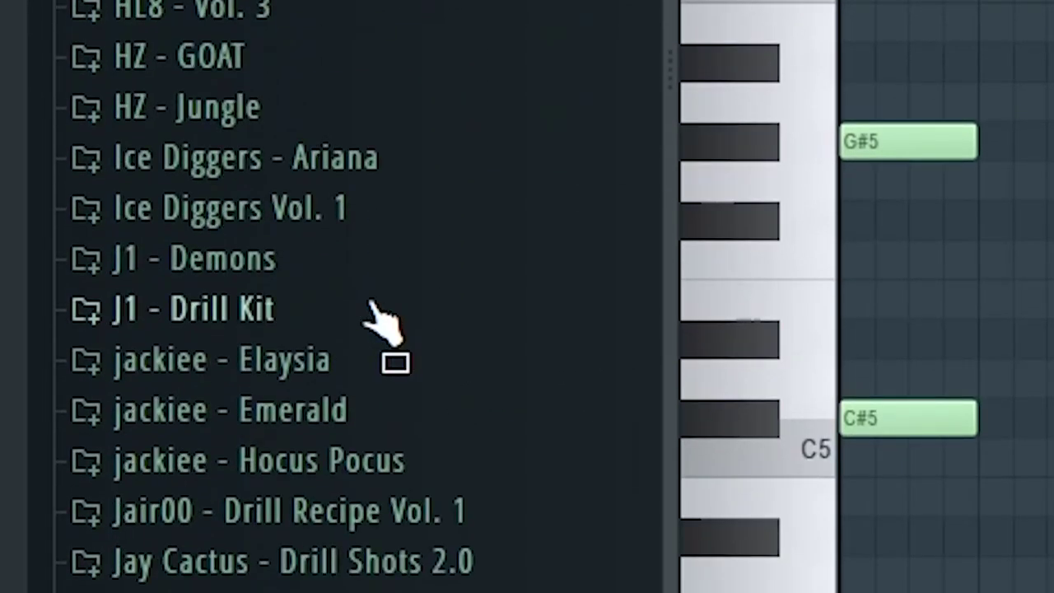
{"action": "scroll", "coordinate": [371, 303], "scroll_direction": "down", "scroll_amount": 3}
{"action": "left_click", "coordinate": [351, 380]}
{"action": "scroll", "coordinate": [332, 486], "scroll_direction": "down", "scroll_amount": 2}
{"action": "left_click", "coordinate": [350, 521]}
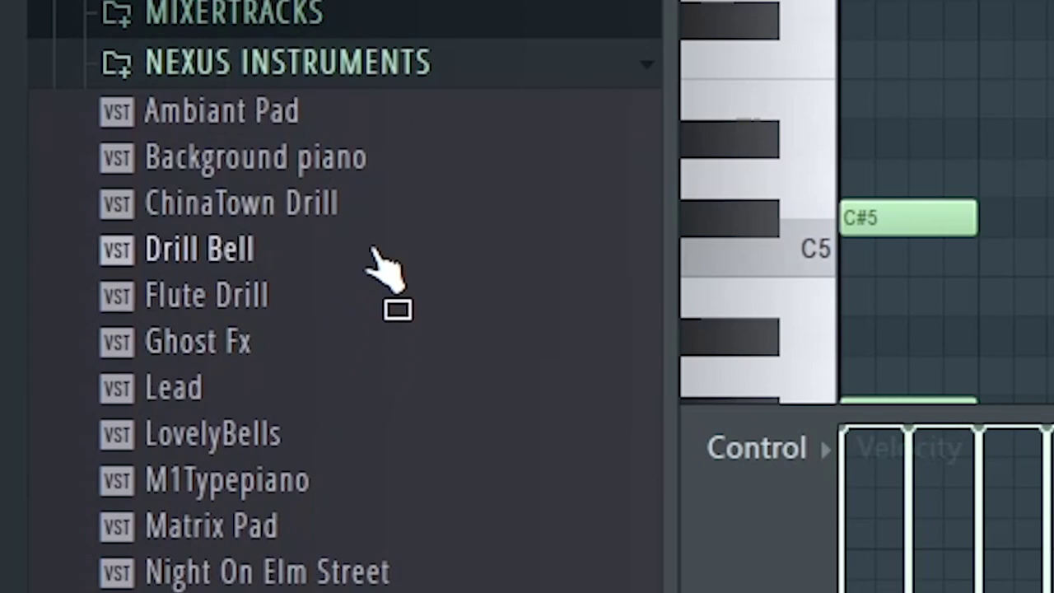
Add a reFX Nexus_2 channel and load the M1Typepiano preset into it
{"action": "left_click_drag", "start_coordinate": [266, 479], "coordinate": [561, 301]}
{"action": "left_click", "coordinate": [791, 109]}
{"action": "left_click", "coordinate": [840, 337]}
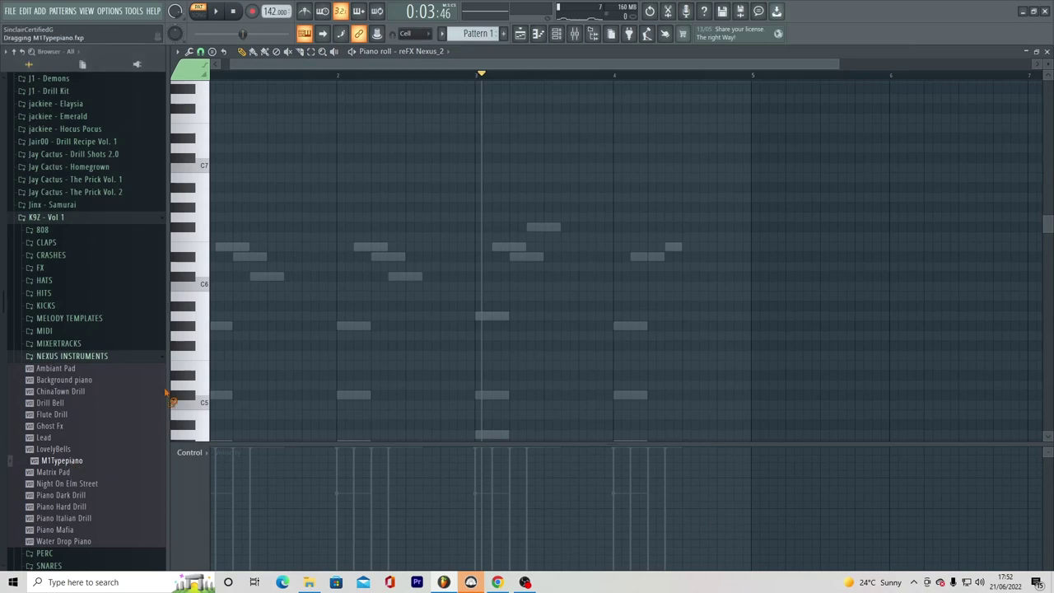
{"action": "left_click_drag", "start_coordinate": [169, 400], "coordinate": [288, 284]}
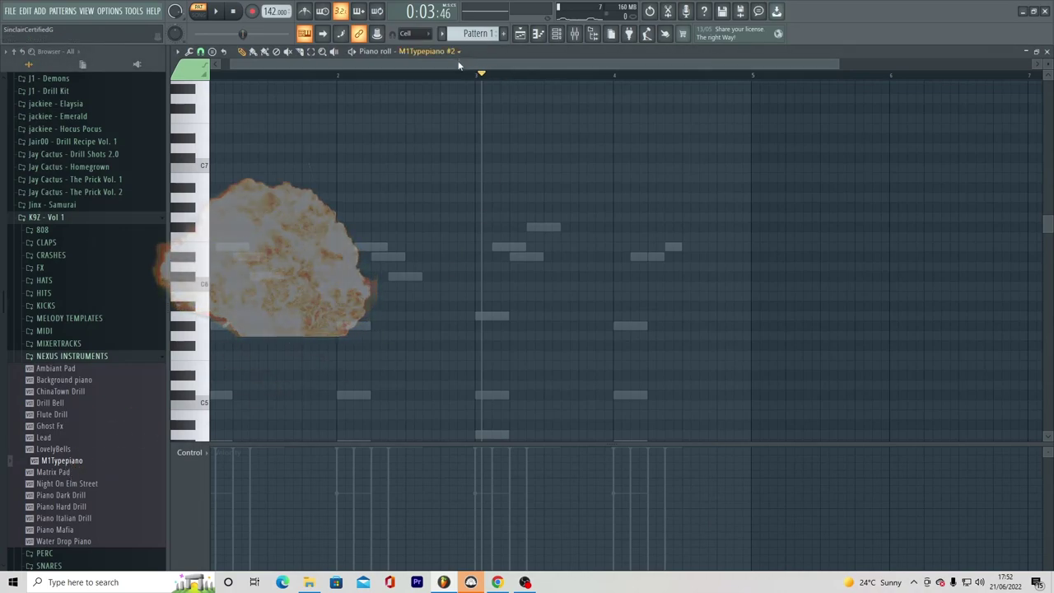
Route the new M1Typepiano #2 channel to mixer track 6
{"action": "left_click", "coordinate": [556, 35]}
{"action": "right_click", "coordinate": [270, 160]}
{"action": "left_click", "coordinate": [356, 282]}
{"action": "right_click", "coordinate": [511, 146]}
{"action": "left_click", "coordinate": [358, 199]}
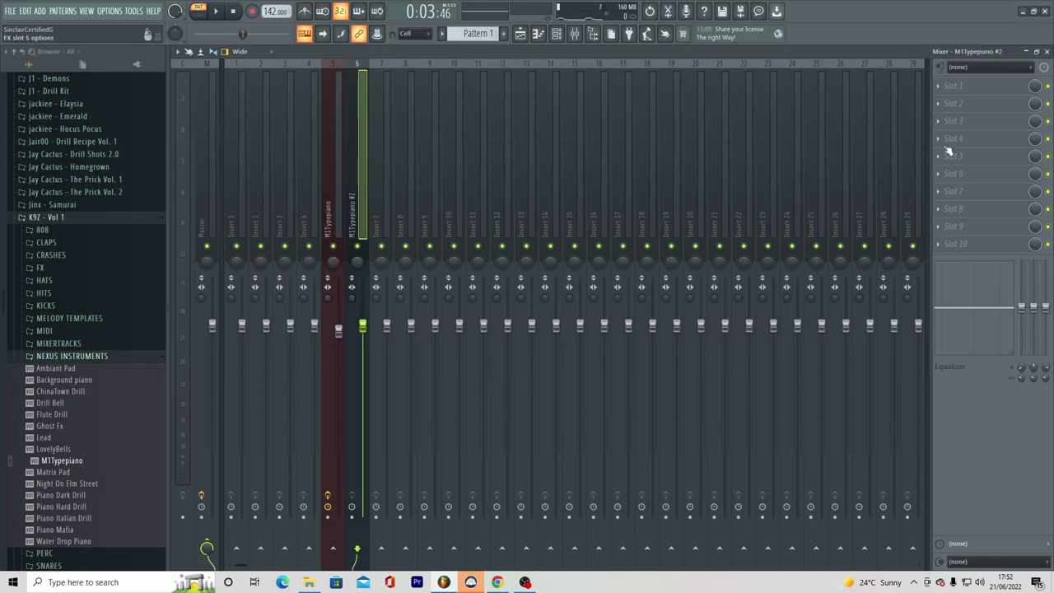
Add the HalfTime effect to the first slot of the M1Typepiano #2 mixer track
{"action": "left_click", "coordinate": [938, 86]}
{"action": "mouse_move", "coordinate": [962, 107]}
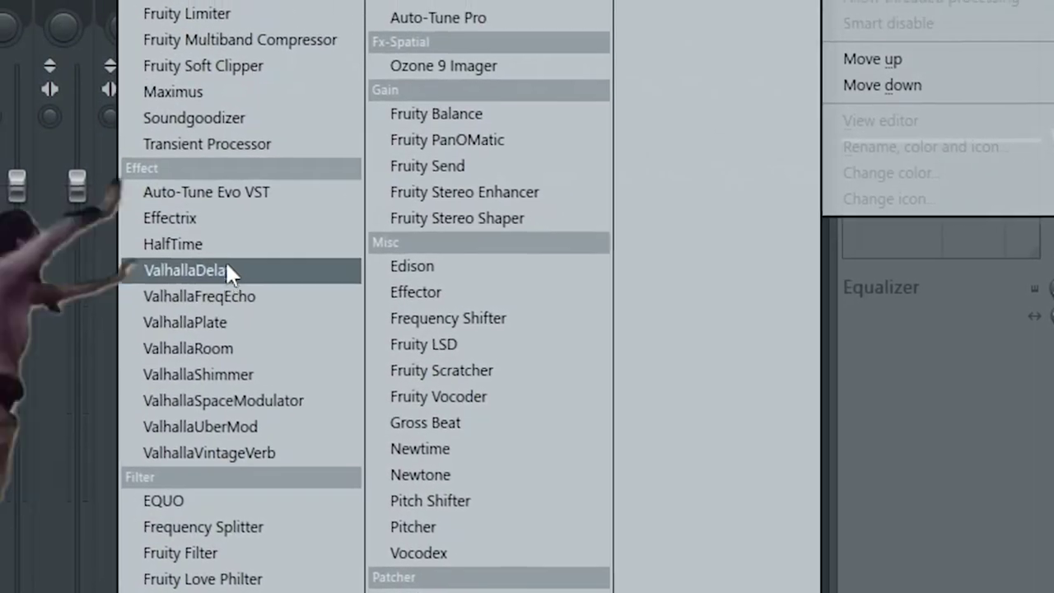
{"action": "left_click", "coordinate": [132, 266]}
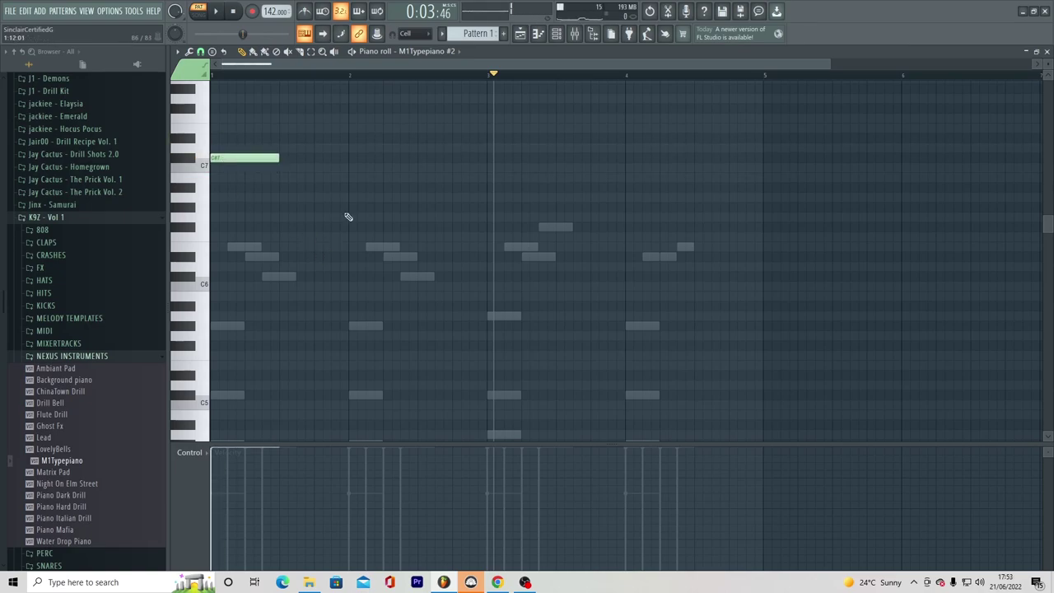
Build the M1Typepiano #2 part with C#7 in bars 1 and 2, E7 in bar 3 and D#7 in bar 4, and play it
{"action": "key", "text": "space"}
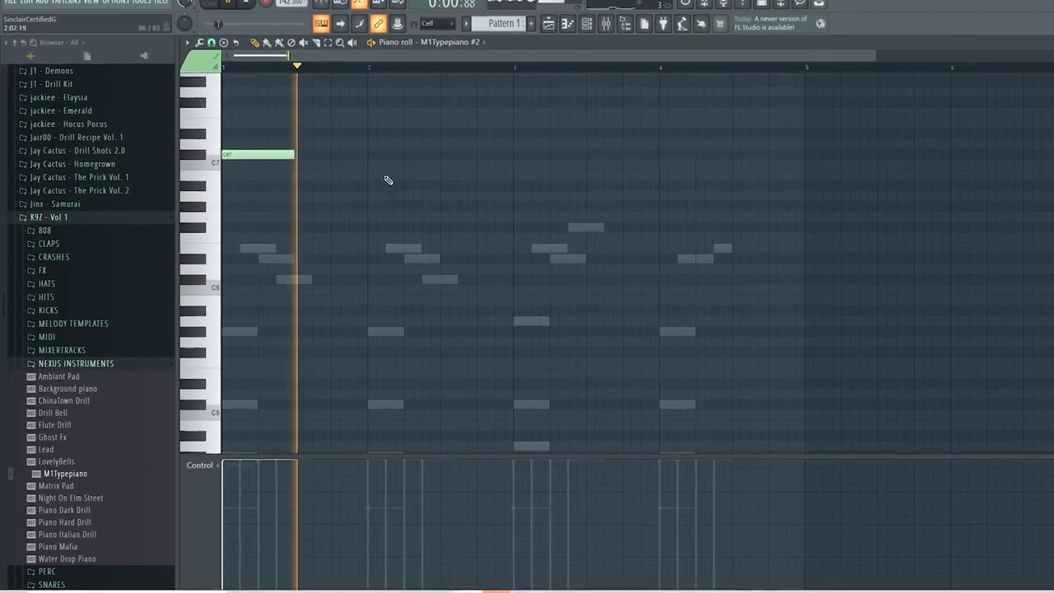
{"action": "left_click", "coordinate": [351, 158]}
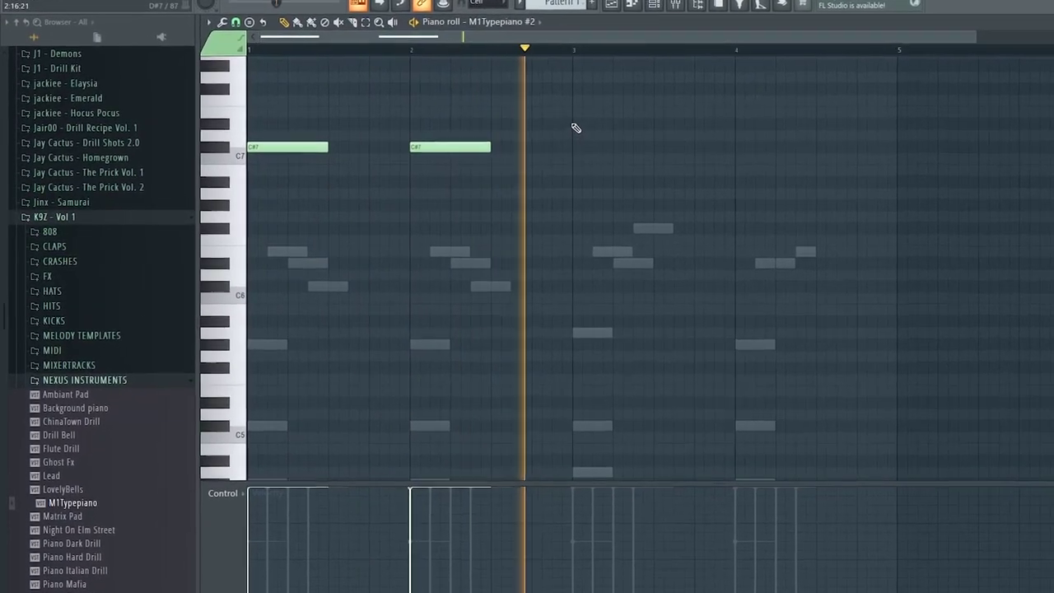
{"action": "left_click", "coordinate": [556, 129]}
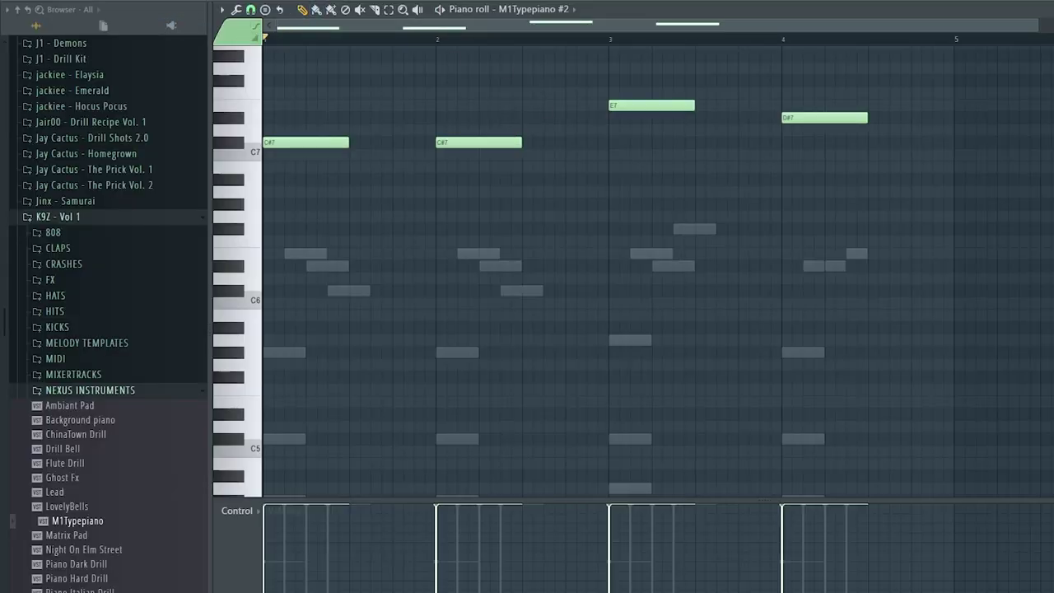
{"action": "key", "text": "space"}
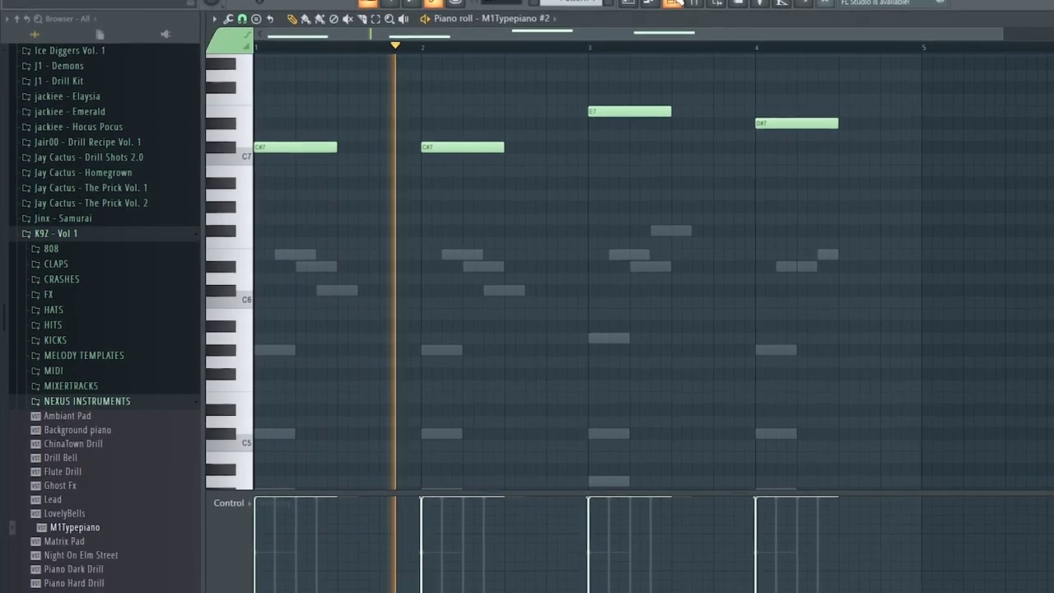
Shorten all four M1Typepiano #2 notes to one beat each
{"action": "key", "text": "ctrl+a"}
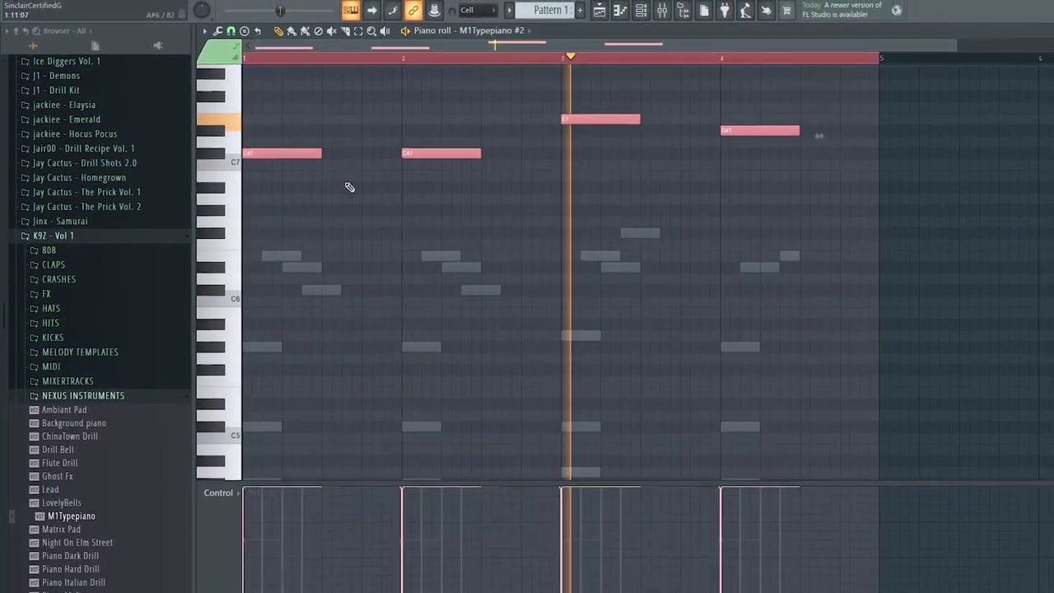
{"action": "left_click_drag", "start_coordinate": [316, 157], "coordinate": [279, 158]}
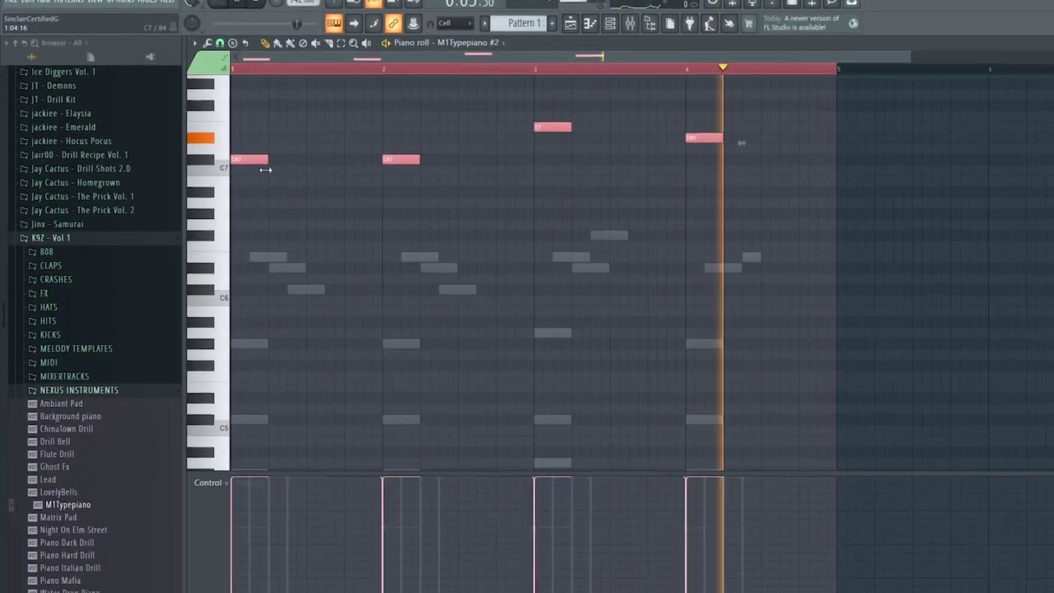
{"action": "left_click", "coordinate": [319, 137]}
Balance the levels of the two piano tracks in the mixer and add Fruity Parametric EQ 2 to M1Typepiano #2
{"action": "left_click", "coordinate": [622, 27]}
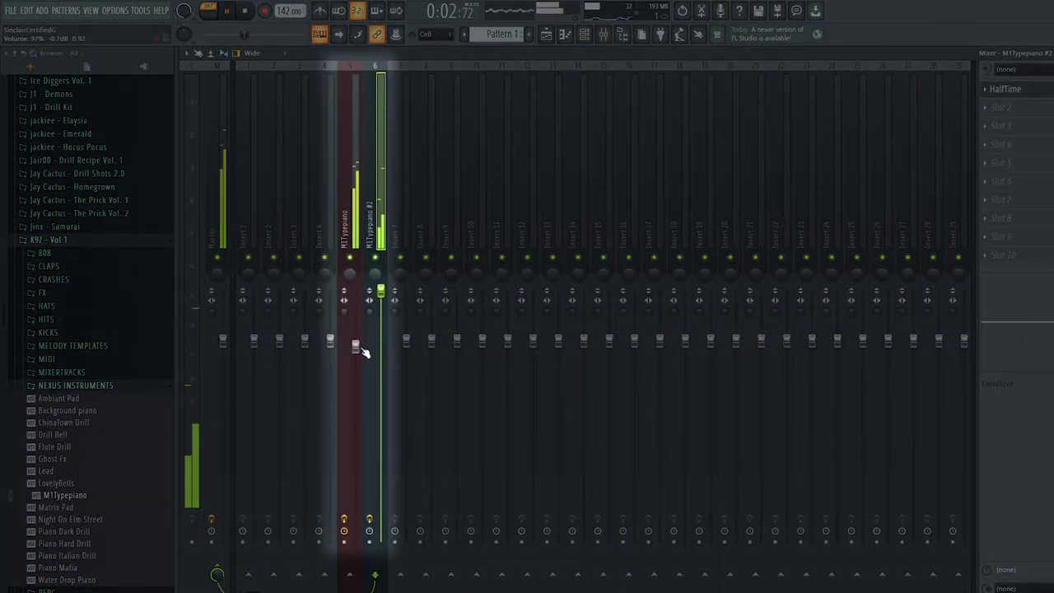
{"action": "left_click", "coordinate": [382, 226]}
{"action": "left_click", "coordinate": [1024, 112]}
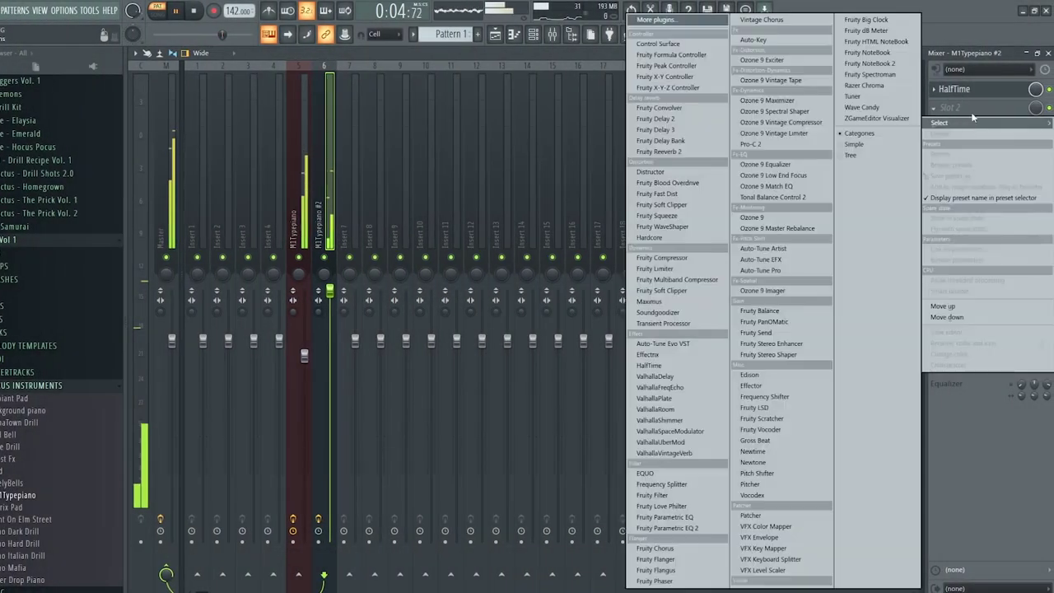
{"action": "left_click", "coordinate": [666, 529]}
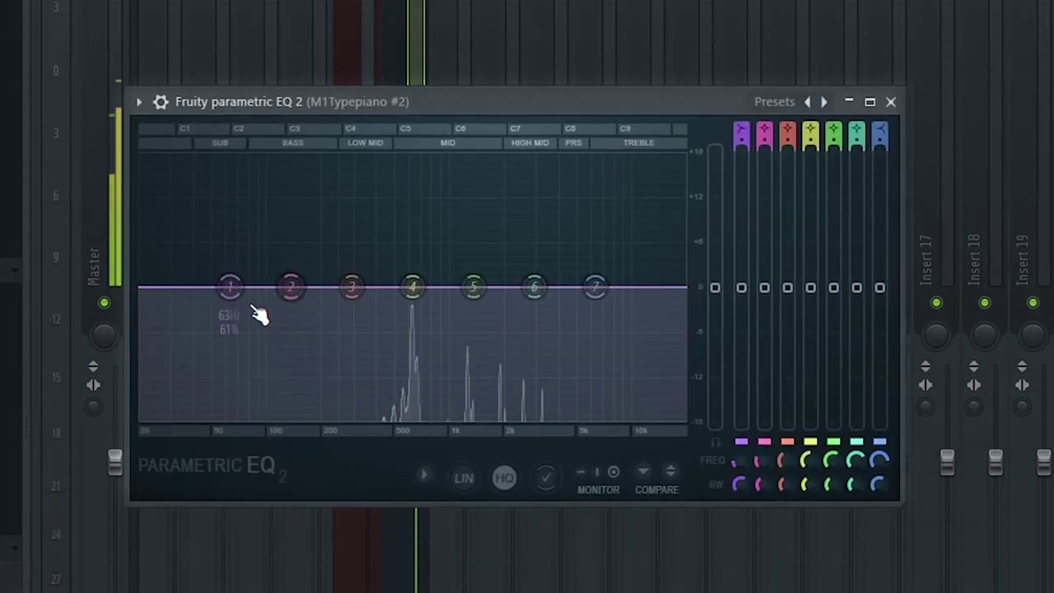
Adjust band 1 of the M1Typepiano #2 equalizer and pull it down to cut the low frequencies
{"action": "right_click", "coordinate": [230, 288]}
{"action": "mouse_move", "coordinate": [289, 366]}
{"action": "left_click", "coordinate": [321, 368]}
{"action": "left_click_drag", "start_coordinate": [233, 290], "coordinate": [326, 416]}
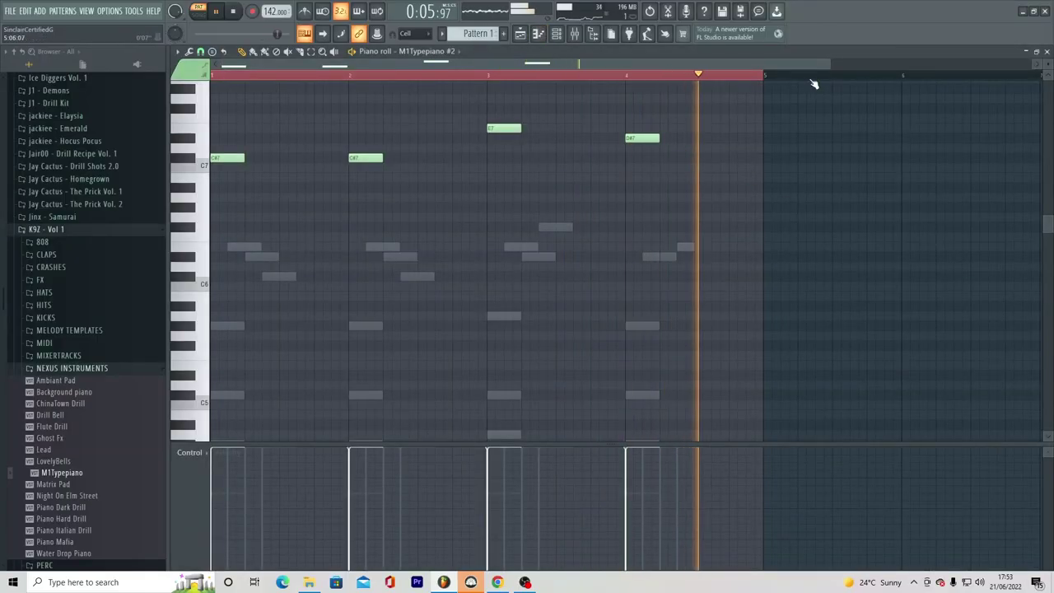
Duplicate the four M1Typepiano #2 notes into bars 5 to 8
{"action": "scroll", "coordinate": [826, 69], "scroll_direction": "down", "scroll_amount": 2}
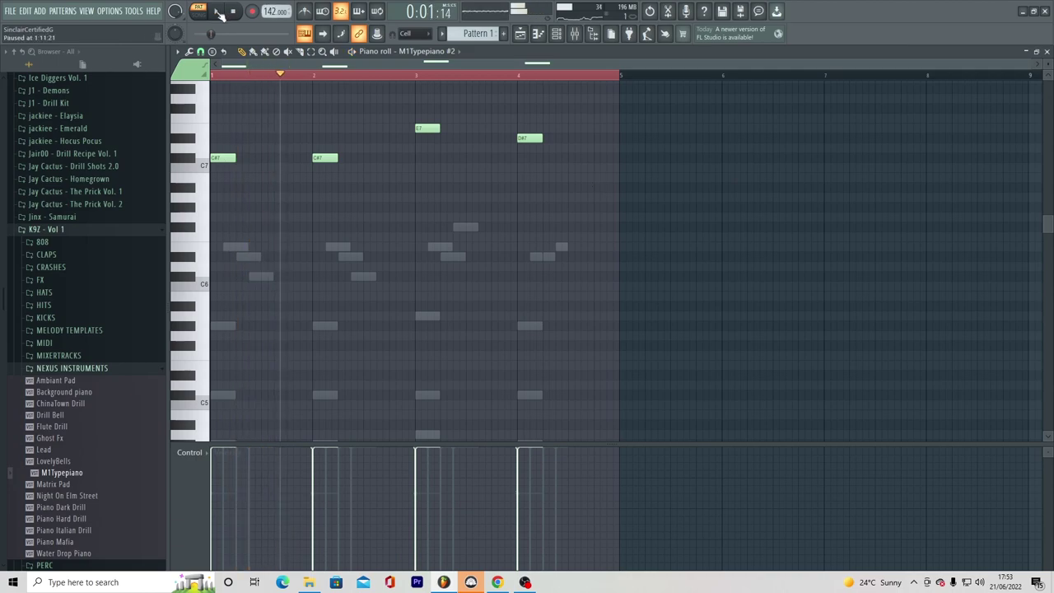
{"action": "key", "text": "ctrl+b"}
{"action": "key", "text": "ctrl+s"}
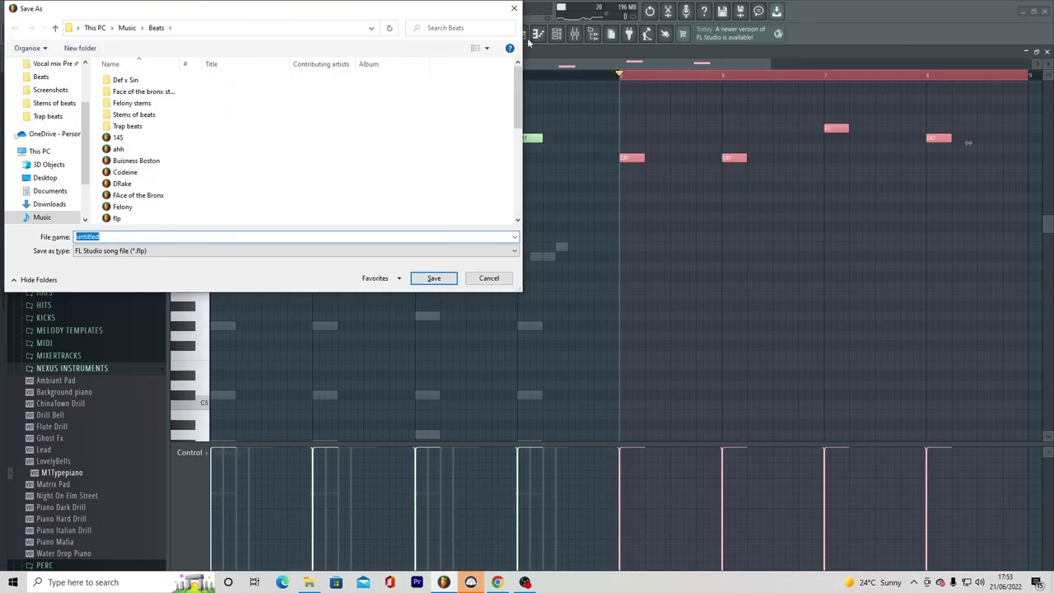
{"action": "key", "text": "Escape"}
{"action": "double_click", "coordinate": [662, 77]}
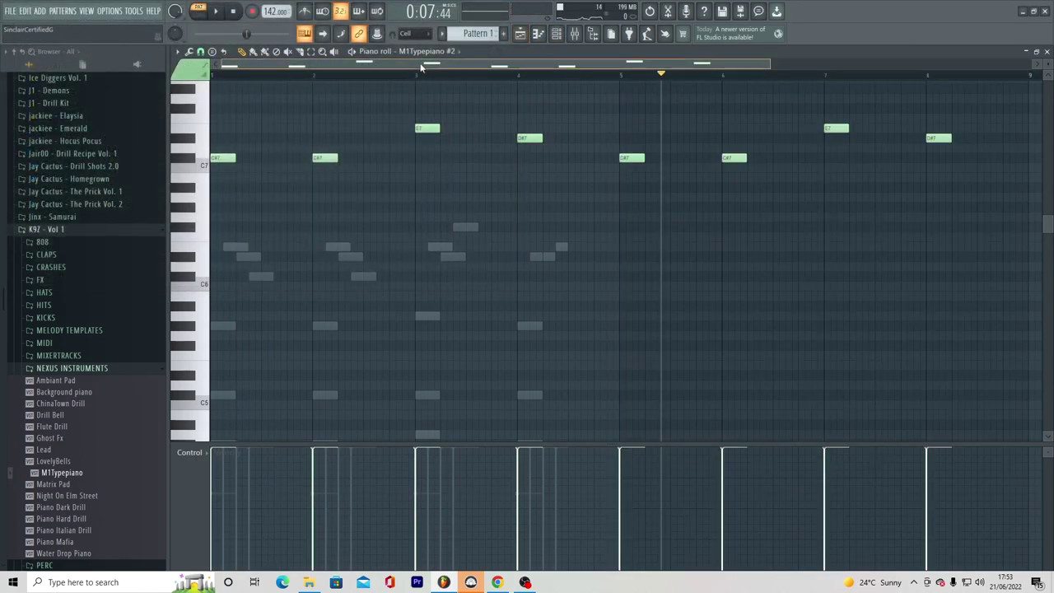
Duplicate all notes of the first M1Typepiano part and place the copies in bars 5 to 8
{"action": "left_click", "coordinate": [441, 115]}
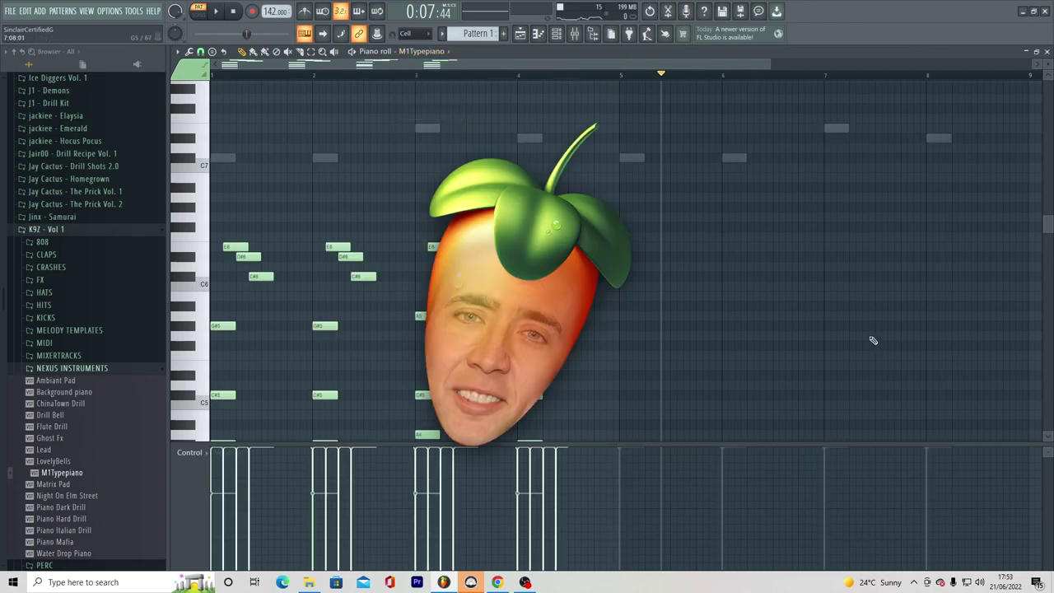
{"action": "key", "text": "ctrl+a"}
{"action": "key", "text": "ctrl+b"}
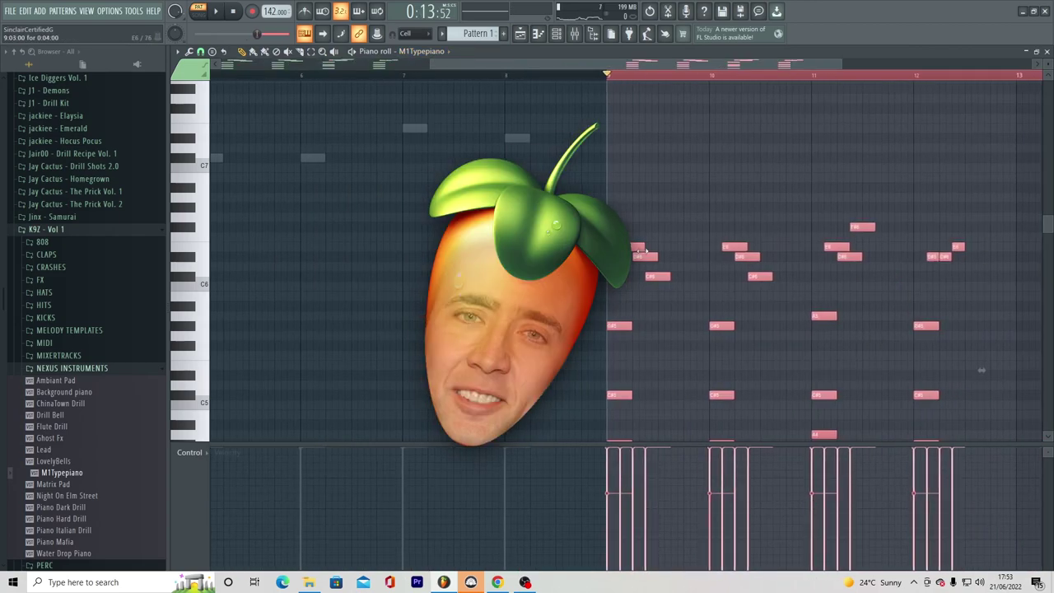
{"action": "left_click_drag", "start_coordinate": [621, 334], "coordinate": [545, 331]}
{"action": "left_click", "coordinate": [627, 146]}
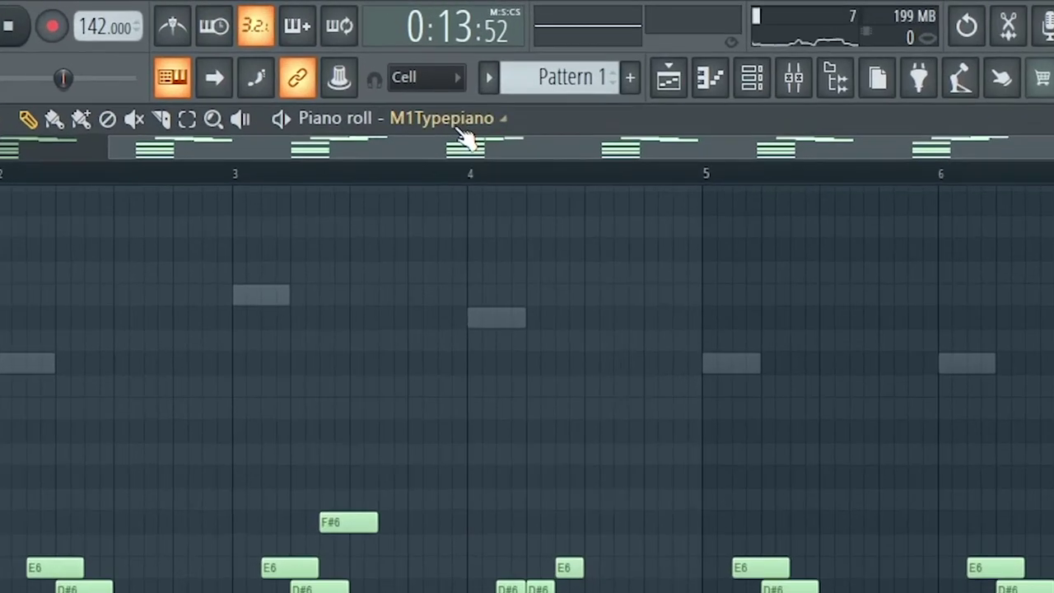
Switch to the M1Typepiano #2 notes, vary bar 8 with D#7, F#7, D#7 and E7, and play the pattern back
{"action": "left_click", "coordinate": [429, 52]}
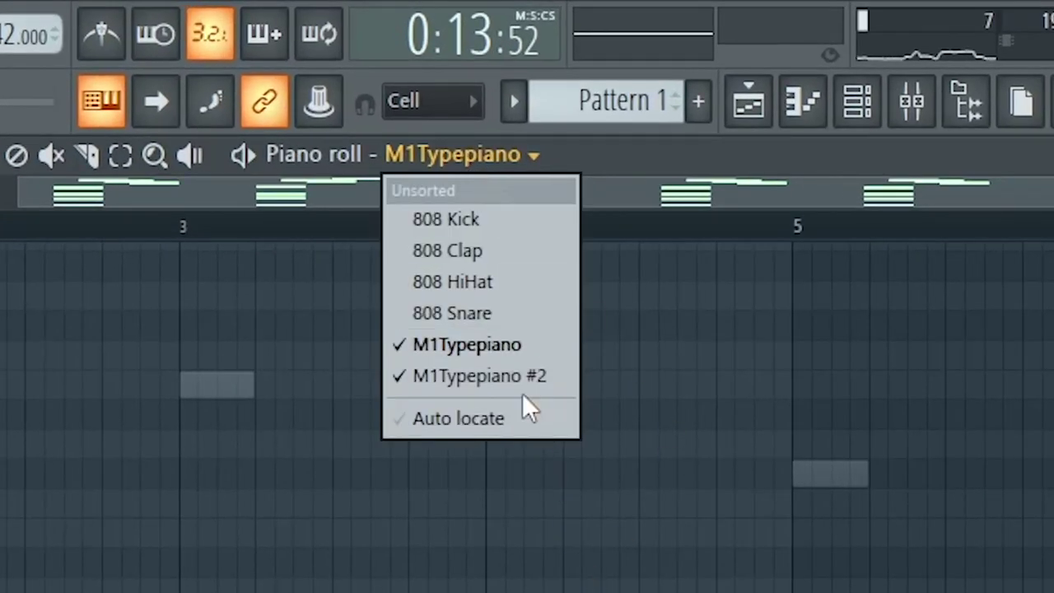
{"action": "left_click", "coordinate": [446, 132]}
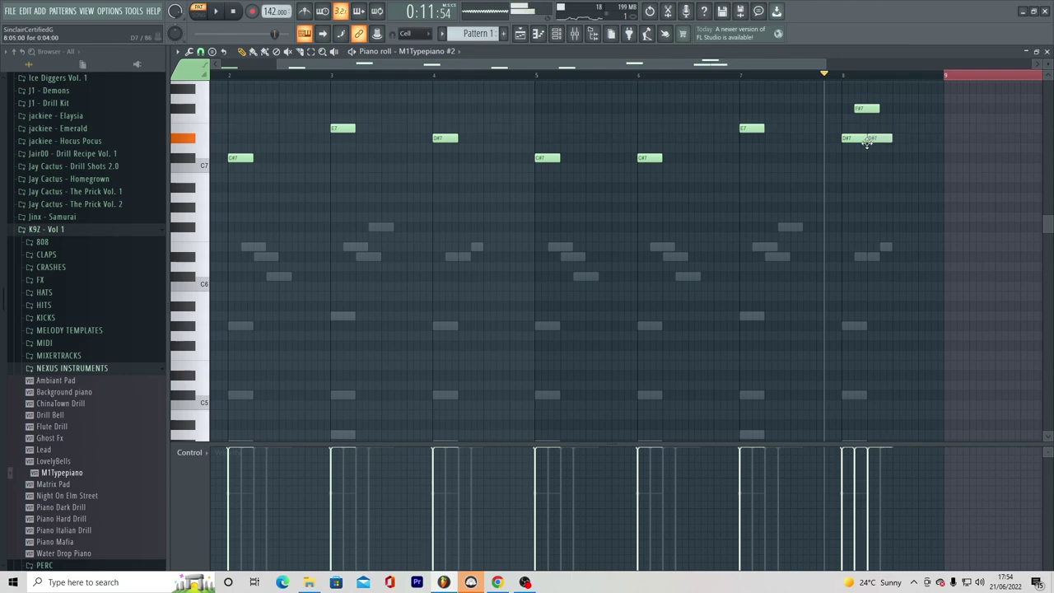
{"action": "left_click", "coordinate": [218, 10]}
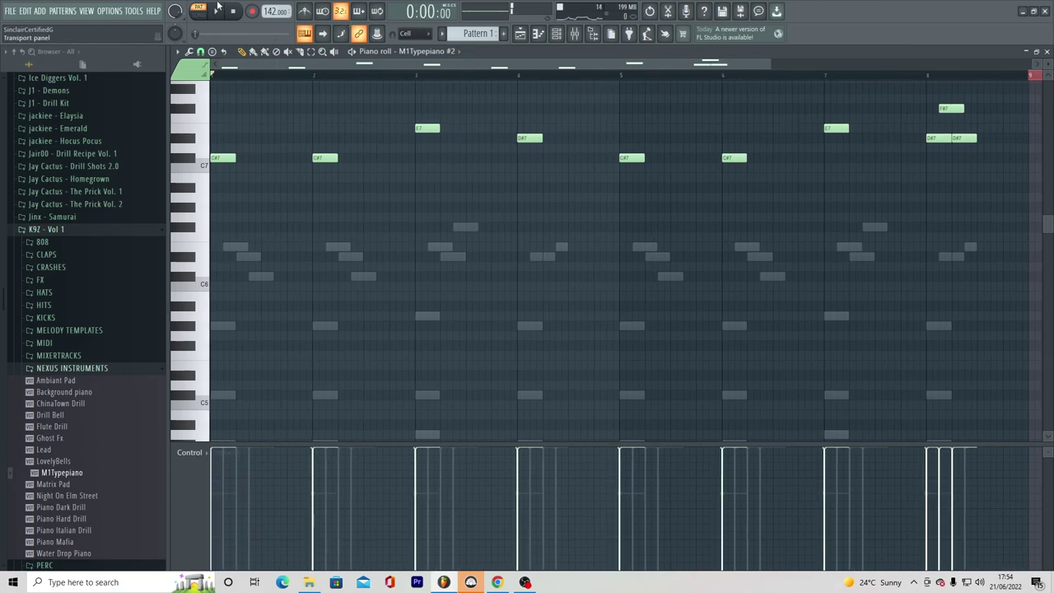
{"action": "scroll", "coordinate": [897, 75], "scroll_direction": "down", "scroll_amount": 3}
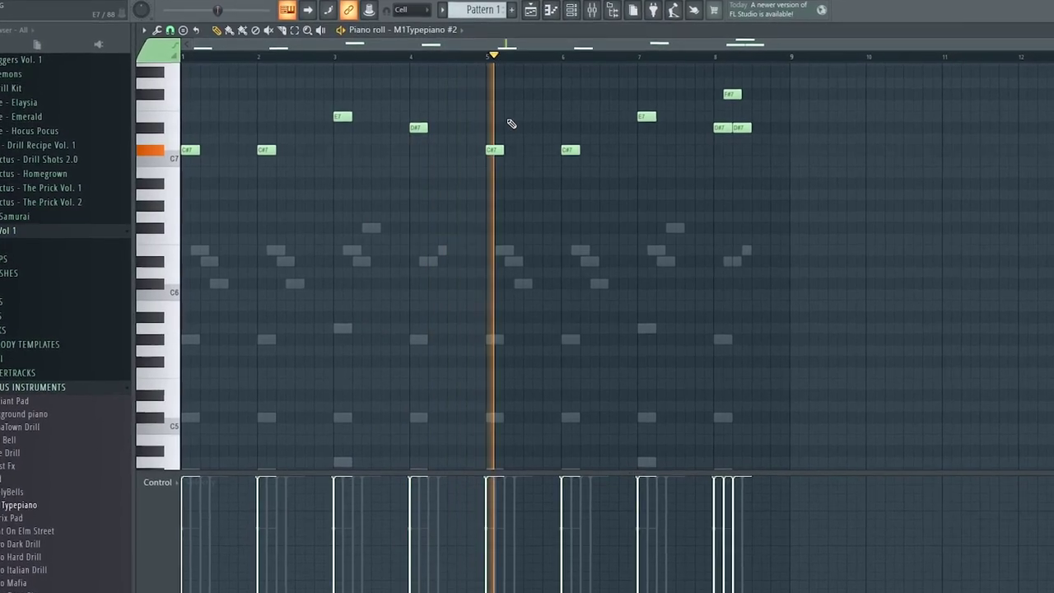
{"action": "left_click_drag", "start_coordinate": [624, 46], "coordinate": [738, 51]}
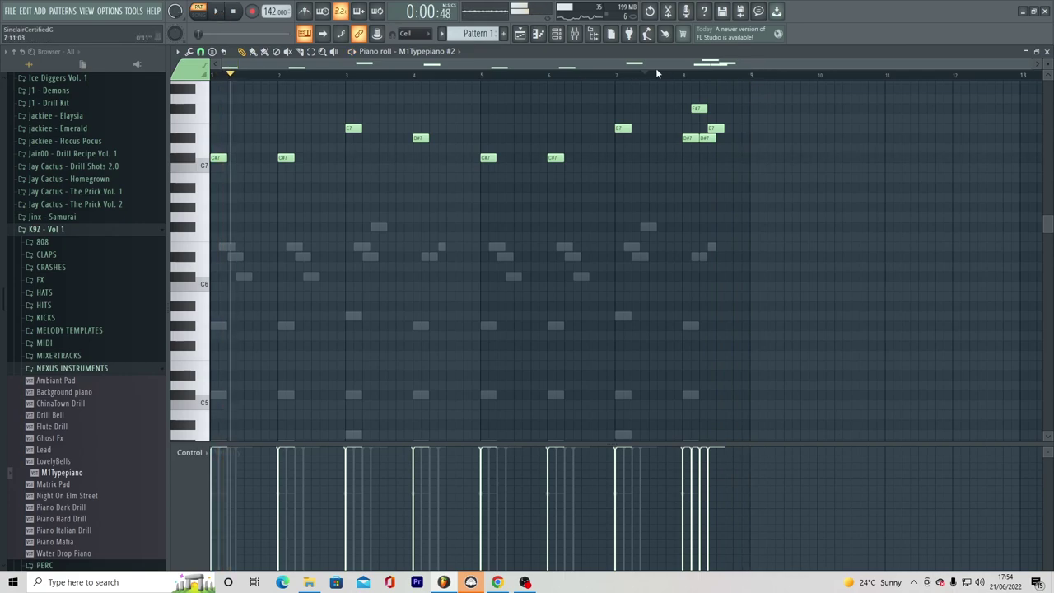
Add Fruity Reeverb 2 to the M1Typepiano #2 mixer track, raising decay, damping and room size and lowering the speed and wet level
{"action": "left_click", "coordinate": [576, 34]}
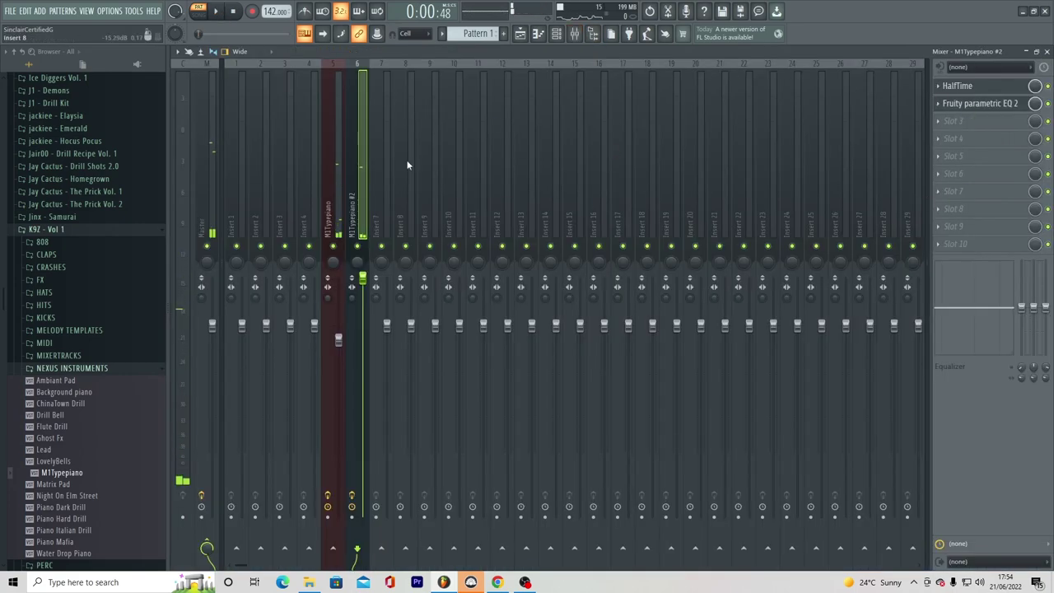
{"action": "left_click", "coordinate": [979, 154]}
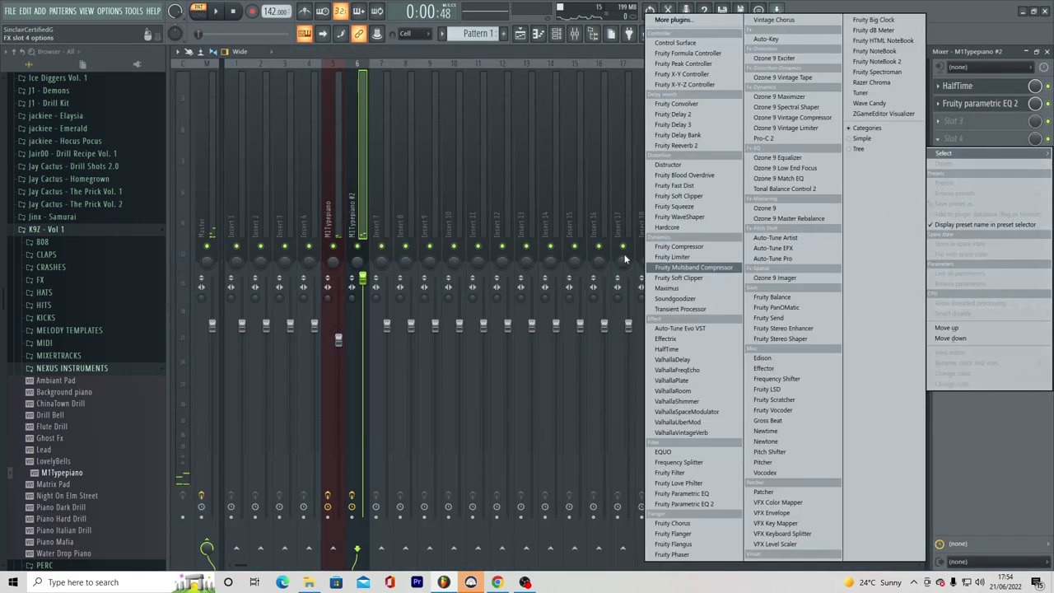
{"action": "left_click", "coordinate": [716, 146]}
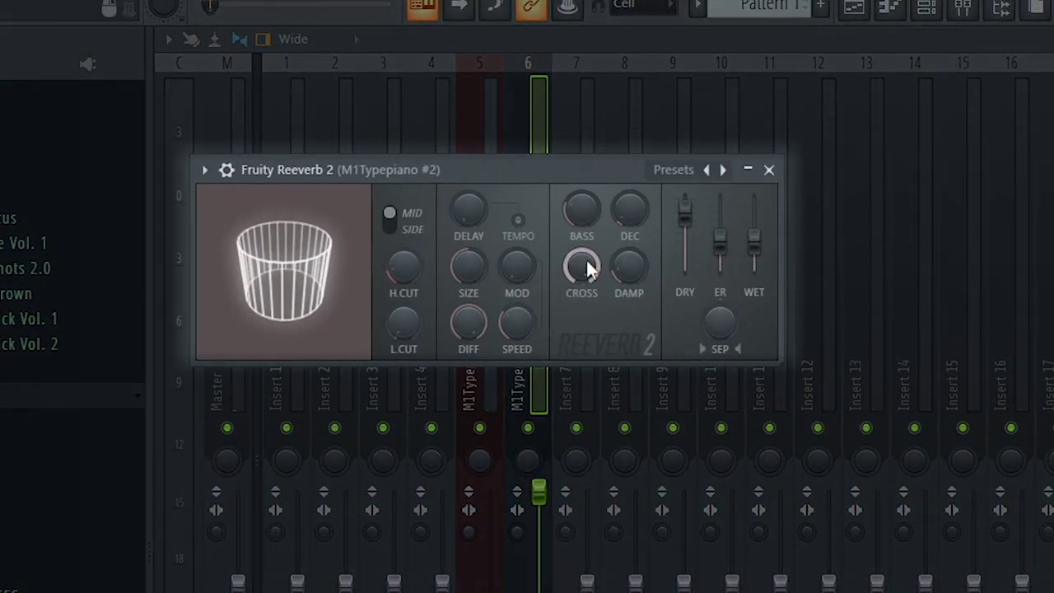
{"action": "left_click_drag", "start_coordinate": [624, 208], "coordinate": [624, 271]}
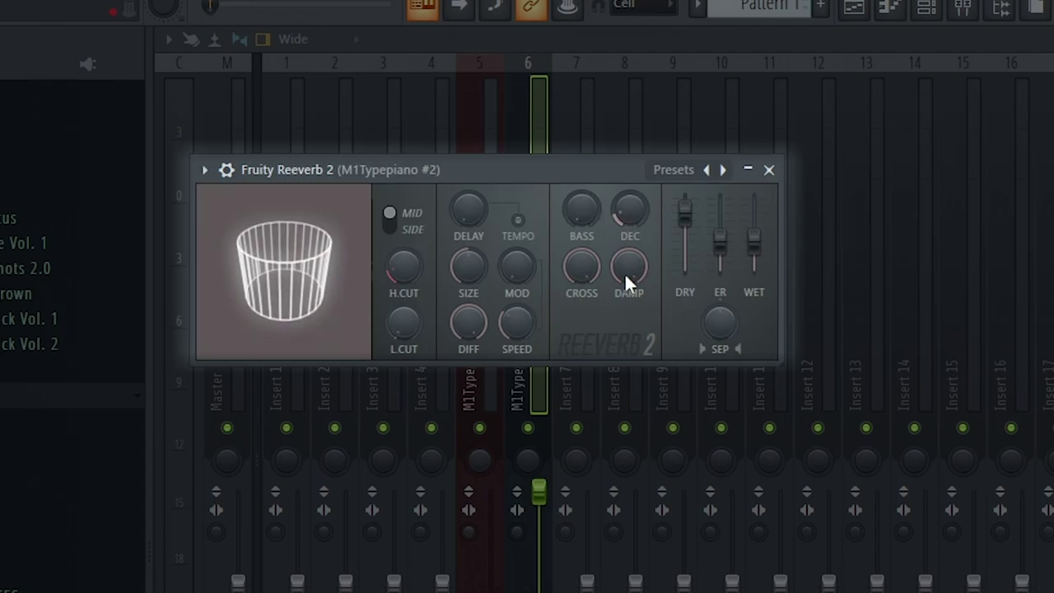
{"action": "left_click_drag", "start_coordinate": [459, 249], "coordinate": [460, 206]}
{"action": "left_click_drag", "start_coordinate": [523, 322], "coordinate": [523, 363]}
{"action": "mouse_move", "coordinate": [754, 240]}
{"action": "left_mouse_down"}
{"action": "mouse_move", "coordinate": [754, 260]}
{"action": "mouse_move", "coordinate": [753, 247]}
{"action": "left_mouse_up"}
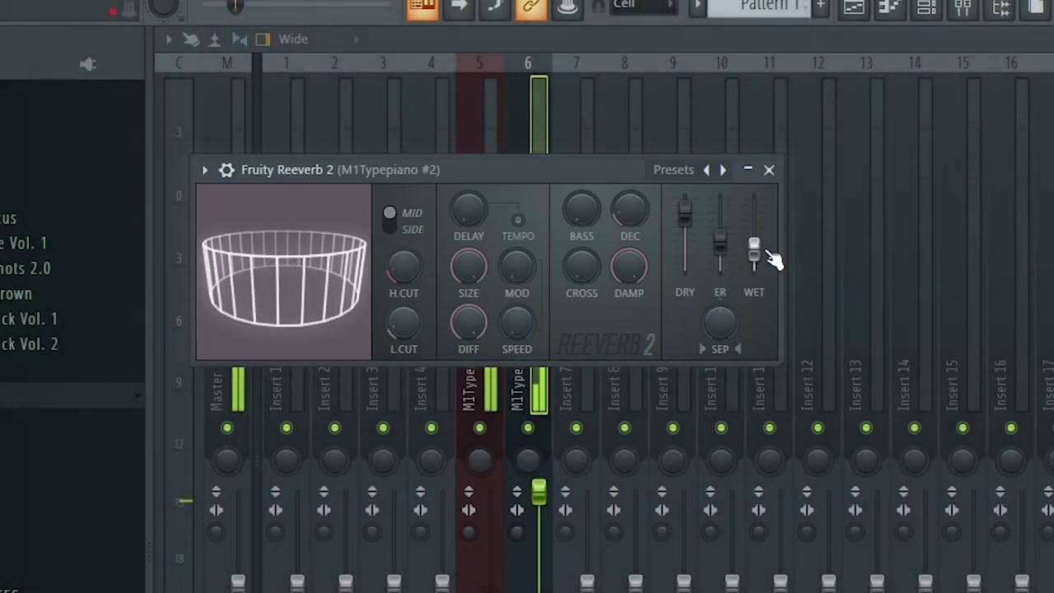
{"action": "left_click", "coordinate": [769, 169]}
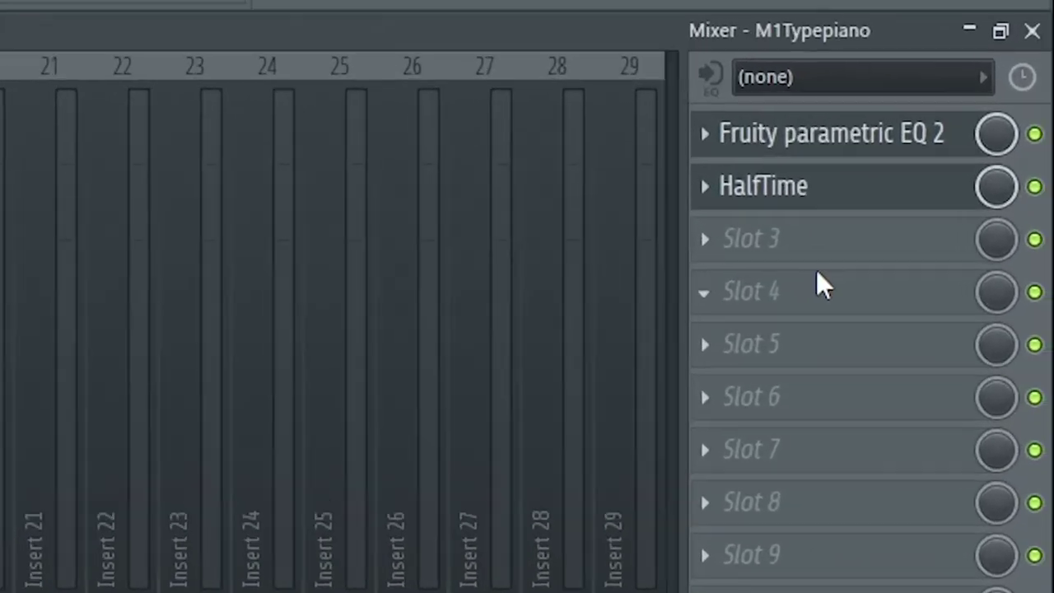
Add Fruity Reeverb 2 to the first M1Typepiano track, raising decay and room size, lowering bass and wet level, and adjusting the damping
{"action": "left_click", "coordinate": [963, 137]}
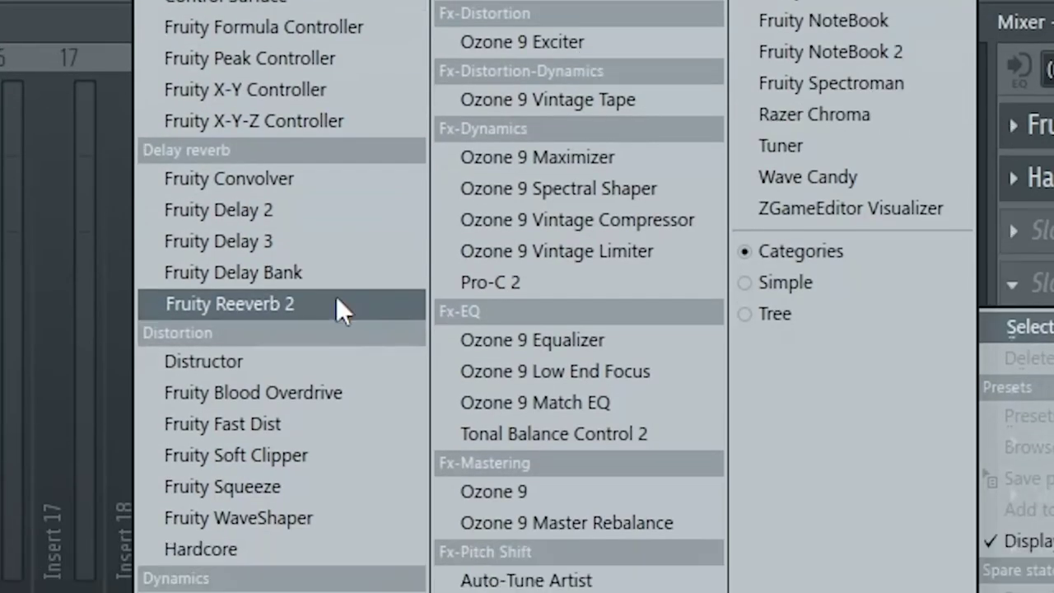
{"action": "left_click", "coordinate": [338, 303]}
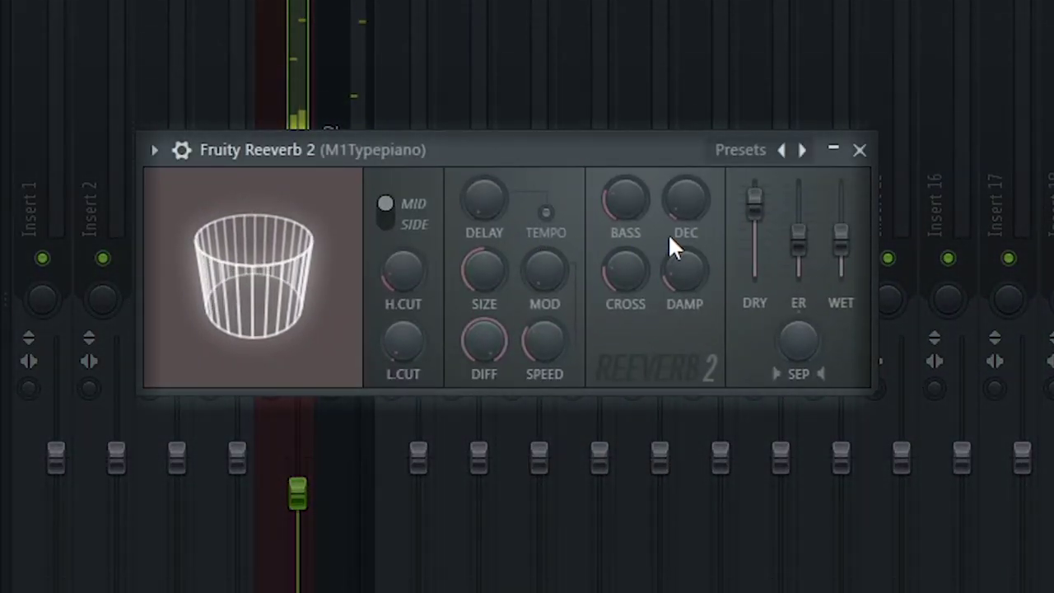
{"action": "left_click_drag", "start_coordinate": [685, 200], "coordinate": [686, 189]}
{"action": "left_click_drag", "start_coordinate": [621, 200], "coordinate": [621, 255]}
{"action": "left_click_drag", "start_coordinate": [484, 270], "coordinate": [485, 247]}
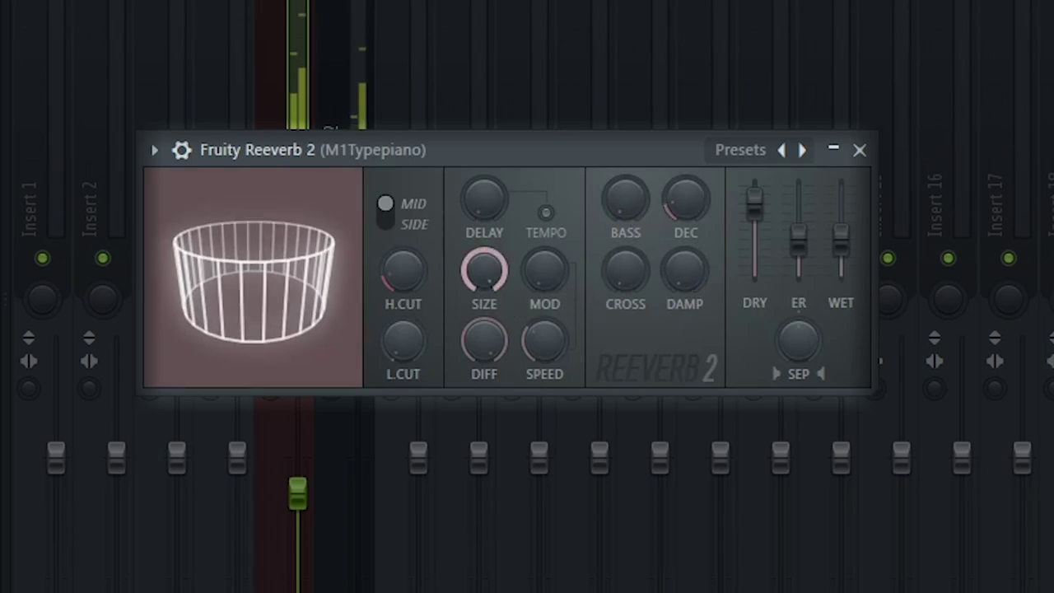
{"action": "left_click_drag", "start_coordinate": [841, 239], "coordinate": [841, 256]}
{"action": "left_click_drag", "start_coordinate": [684, 272], "coordinate": [684, 297]}
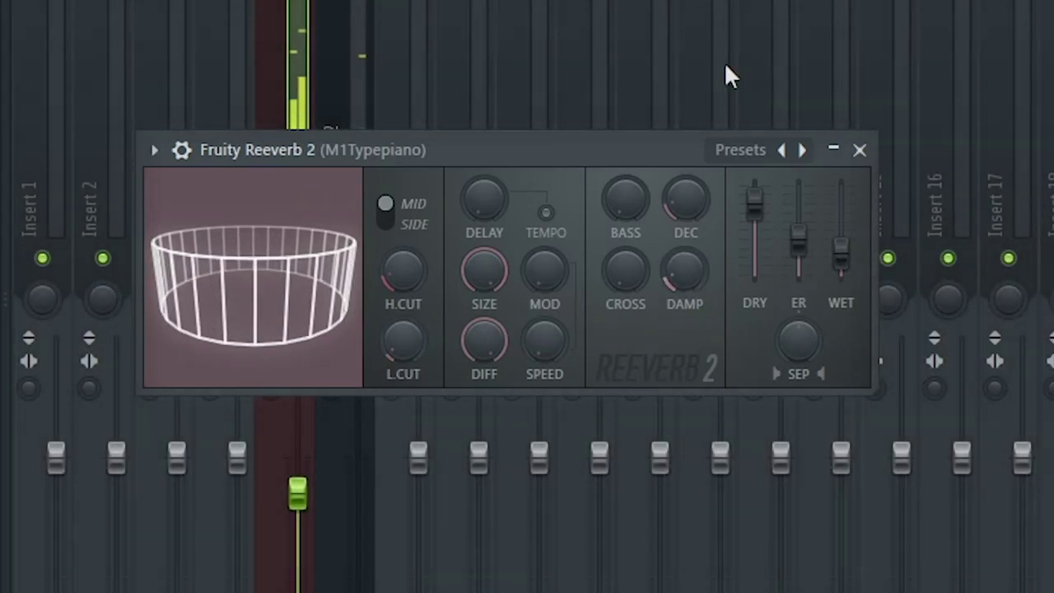
{"action": "right_click", "coordinate": [659, 590]}
{"action": "left_click", "coordinate": [301, 441]}
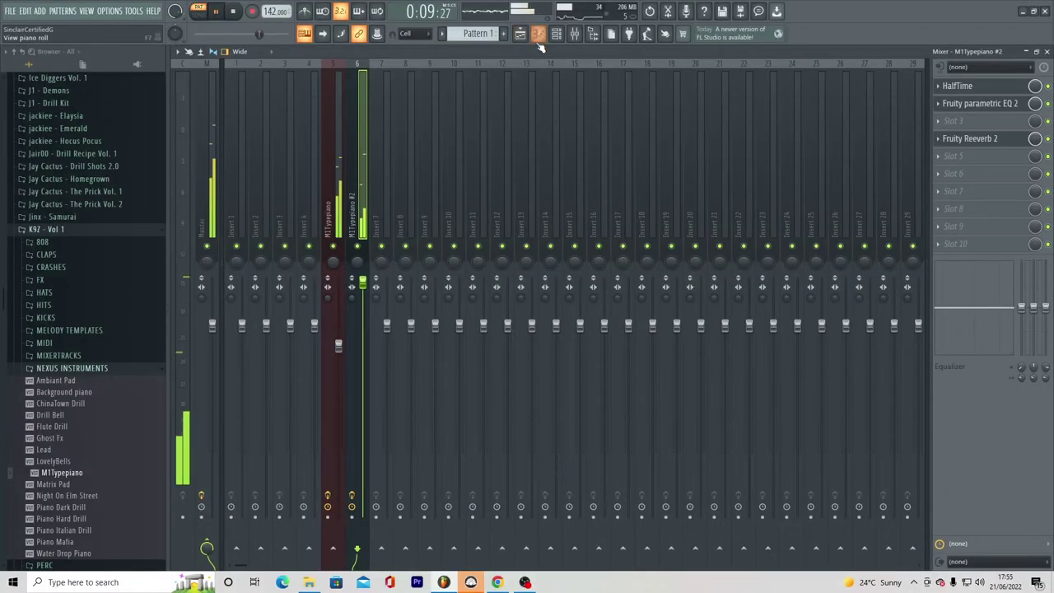
Try laying out two Pattern 1 clips in a row on the first playlist track
{"action": "left_click", "coordinate": [519, 33]}
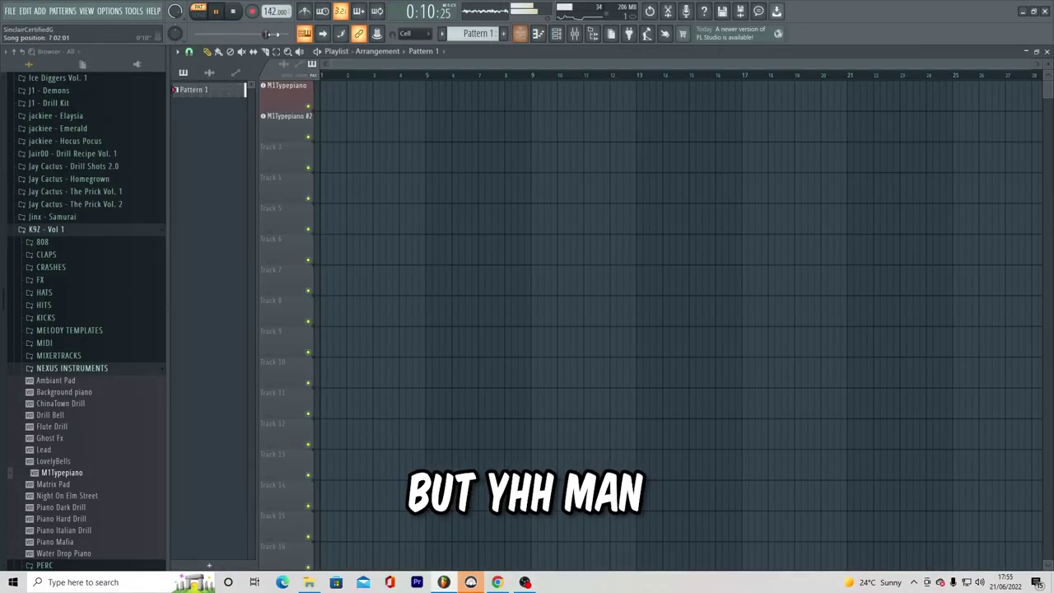
{"action": "left_click", "coordinate": [217, 92]}
{"action": "left_click", "coordinate": [351, 97]}
{"action": "left_click_drag", "start_coordinate": [390, 98], "coordinate": [359, 98]}
{"action": "left_click", "coordinate": [541, 102]}
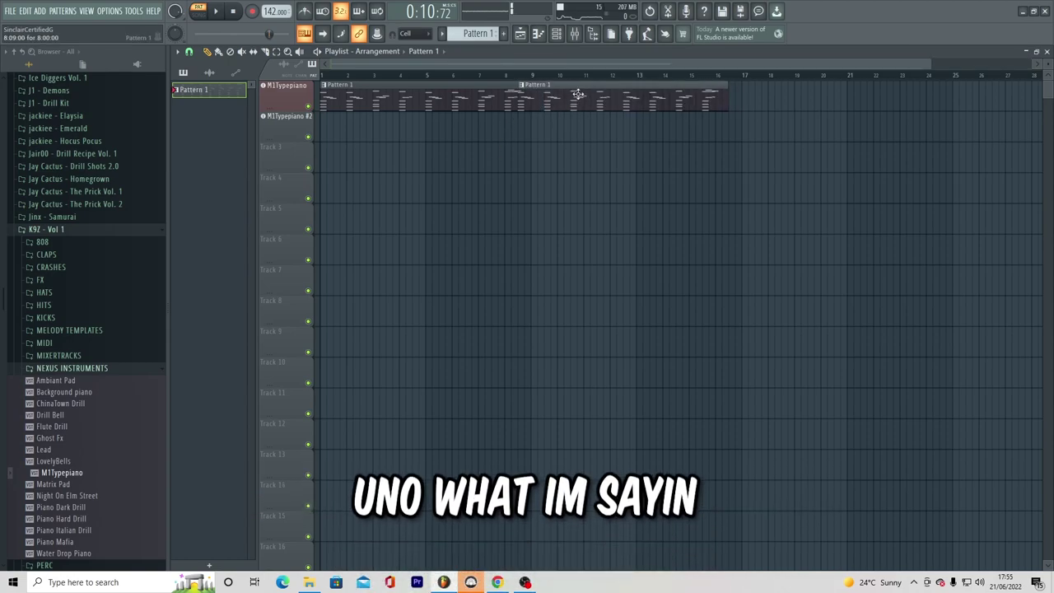
Split Pattern 1 by channel and arrange M1Typepiano clips at bars 1 and 9, with M1Typepiano #2 on the second track at bar 9
{"action": "left_click", "coordinate": [480, 33]}
{"action": "left_click", "coordinate": [569, 201]}
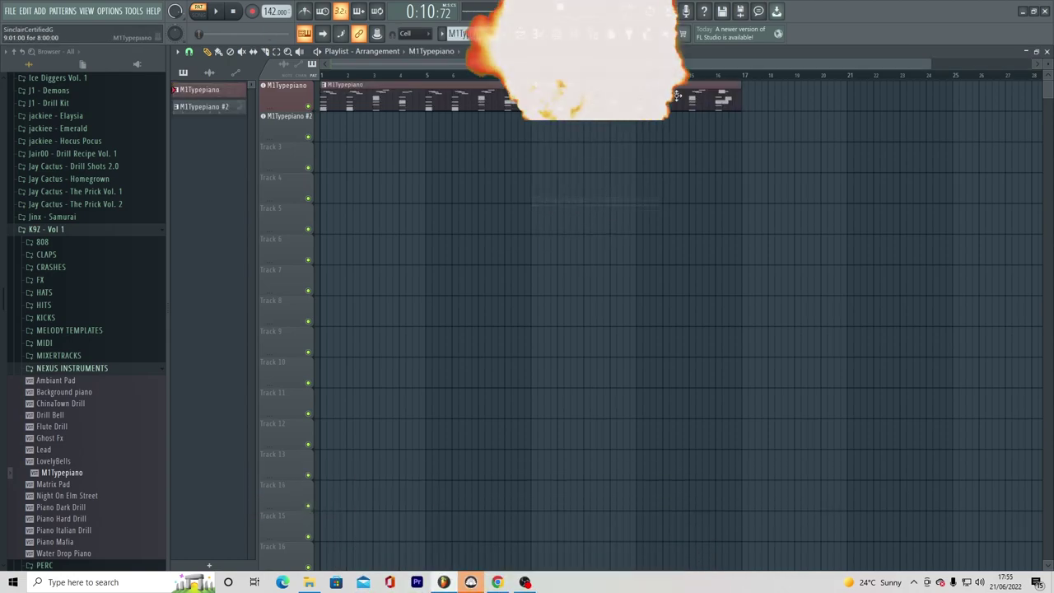
{"action": "left_click", "coordinate": [208, 92]}
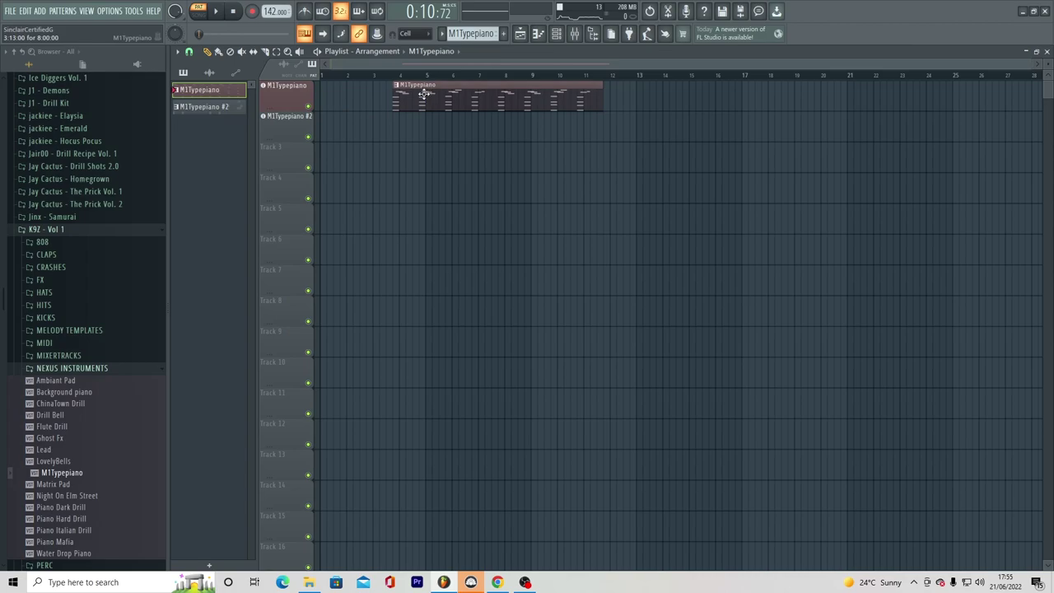
{"action": "left_click", "coordinate": [330, 98]}
{"action": "left_click", "coordinate": [566, 101]}
{"action": "left_click", "coordinate": [539, 125]}
Play the arrangement in song mode and return the playhead to the start
{"action": "left_click", "coordinate": [198, 10]}
{"action": "left_click", "coordinate": [219, 12]}
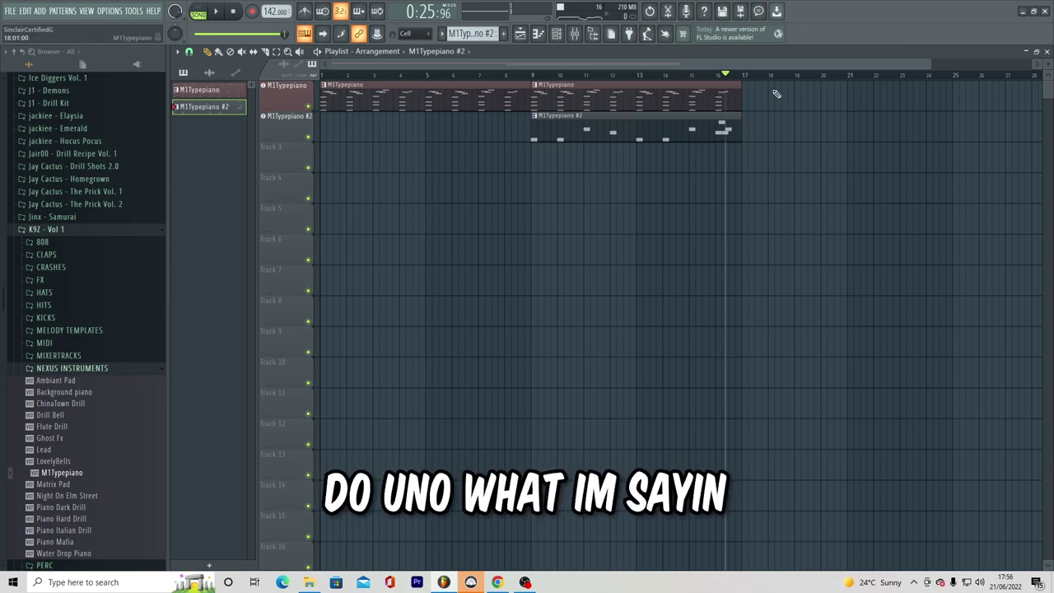
{"action": "left_click_drag", "start_coordinate": [713, 75], "coordinate": [200, 137]}
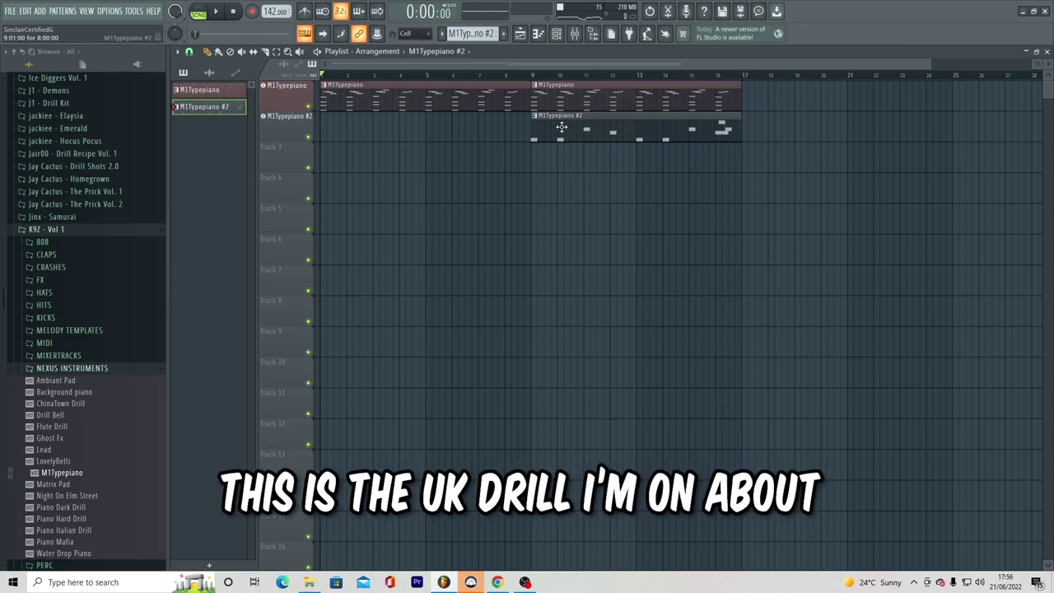